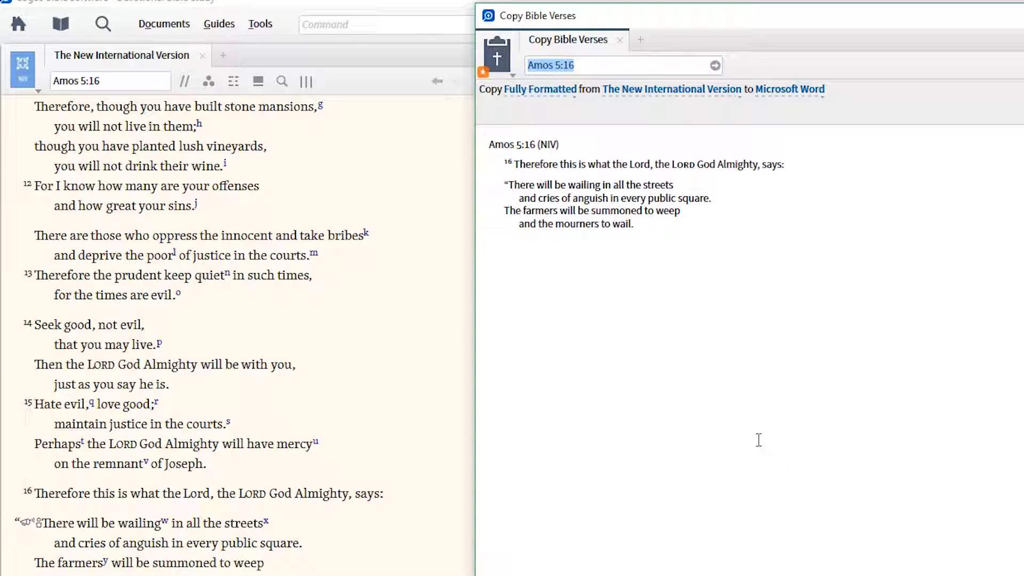
- Load Amos 5:14 and Micah 6:8 together as the passages for Copy Bible Verses
left_click(602, 66)
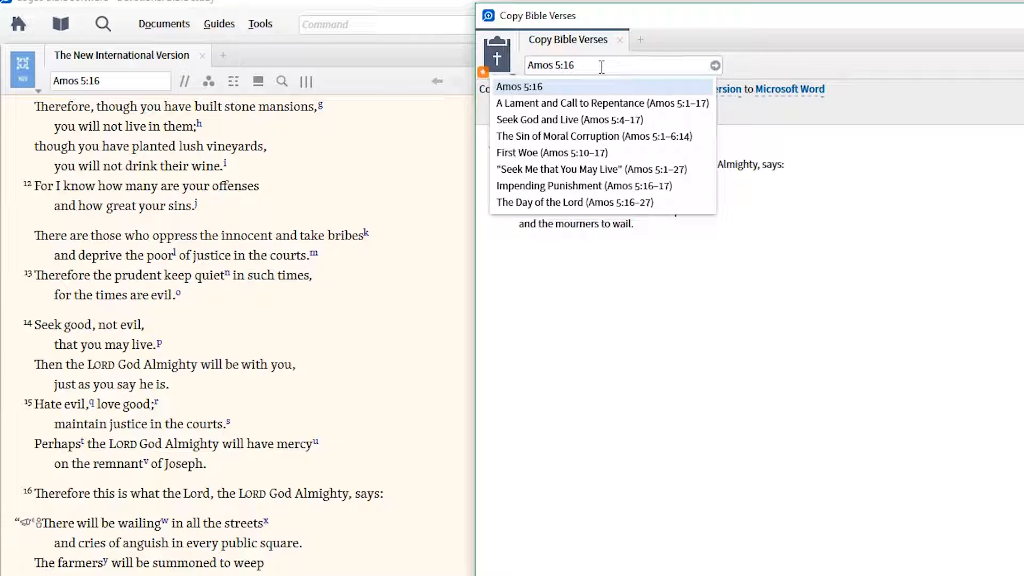
key("BackSpace")
type("4")
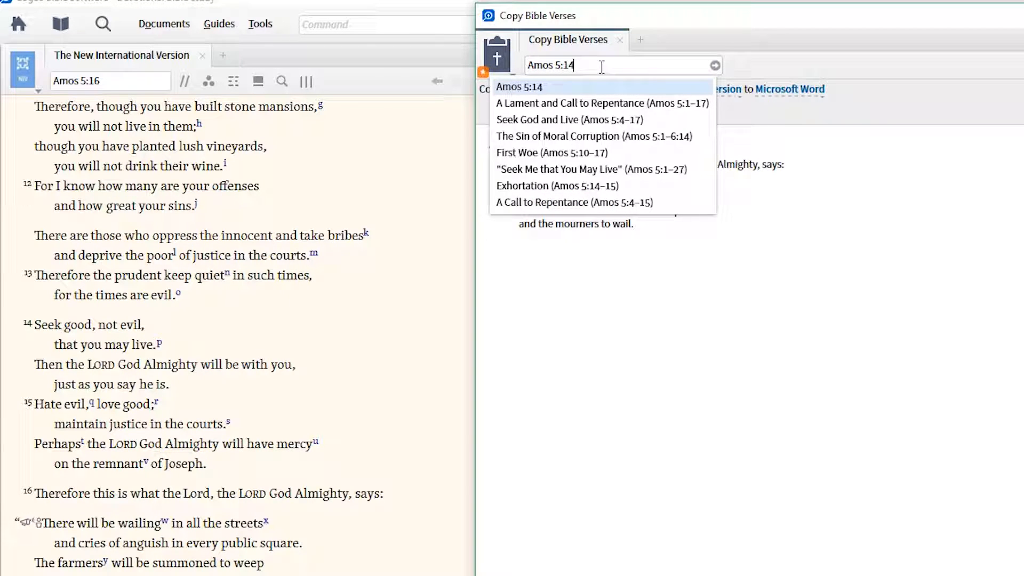
type(",")
type("micah 6:8")
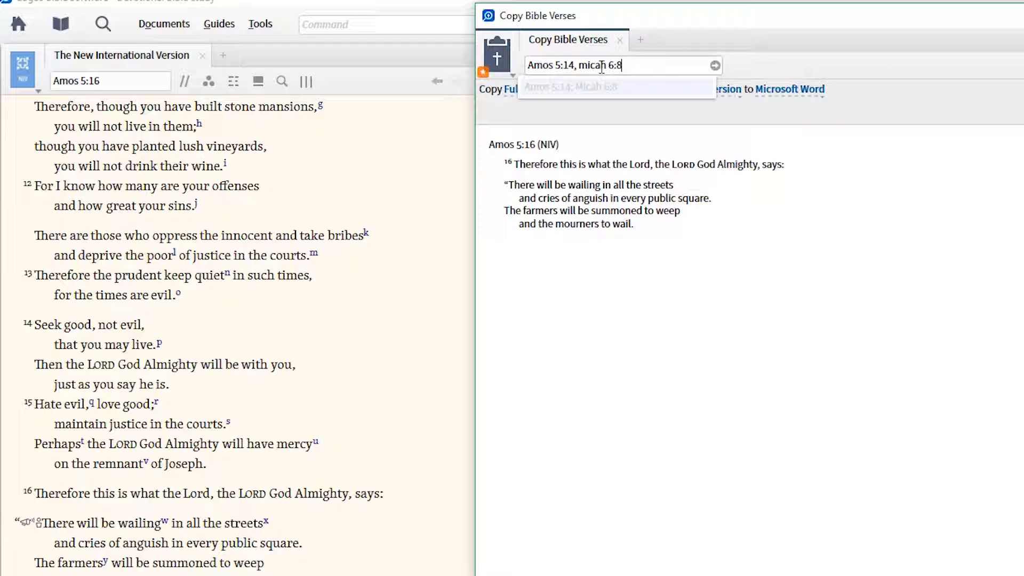
key("Return")
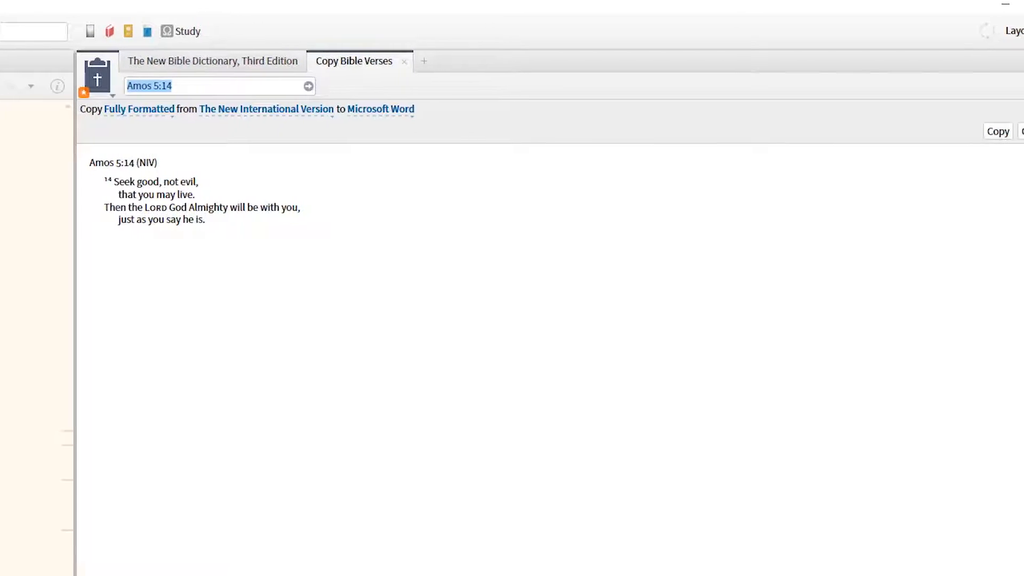
- Copy Amos 5:14, set the destination to Microsoft PowerPoint, and paste the verse into the presentation slide
left_click(986, 133)
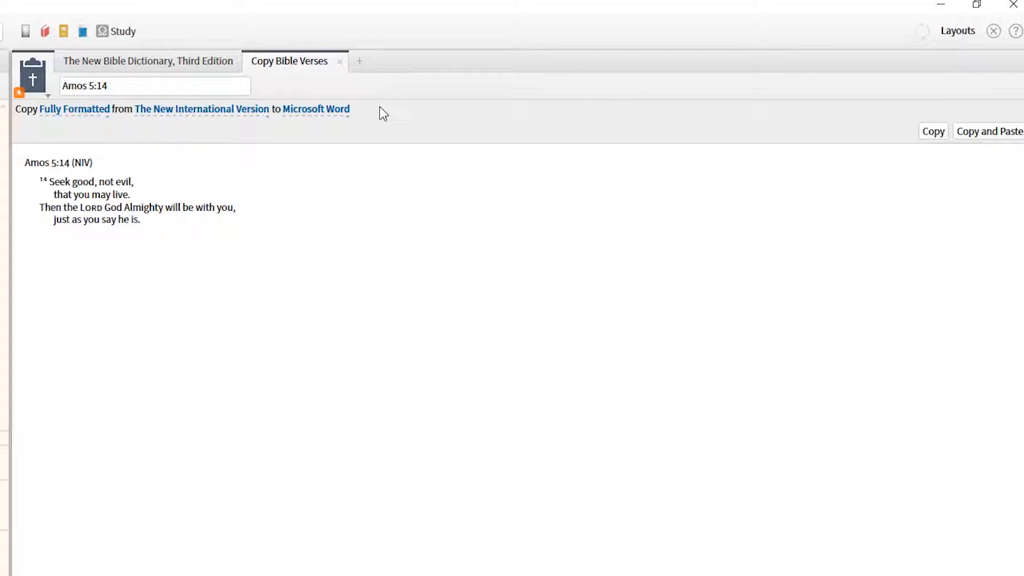
left_click(348, 114)
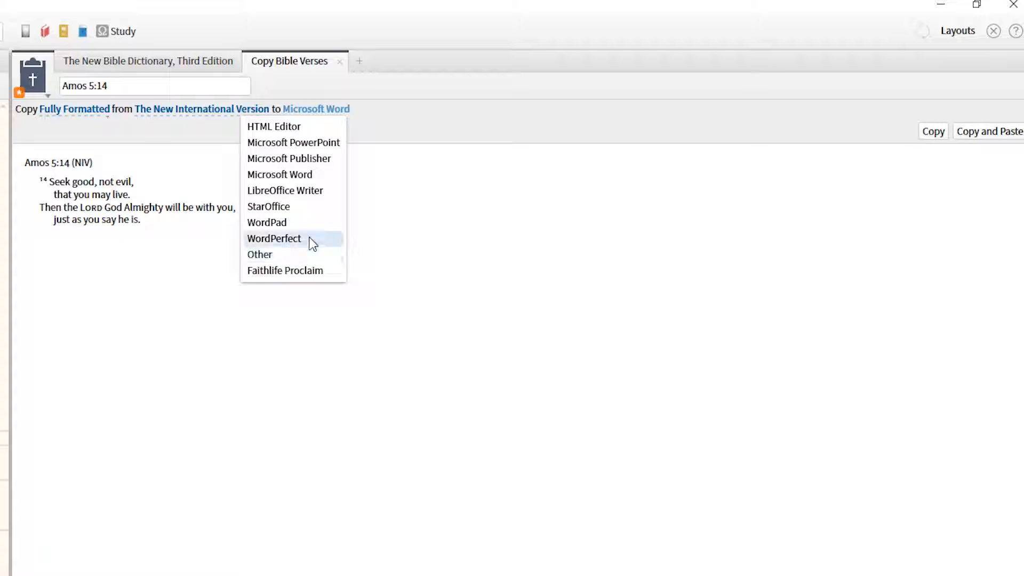
left_click(336, 143)
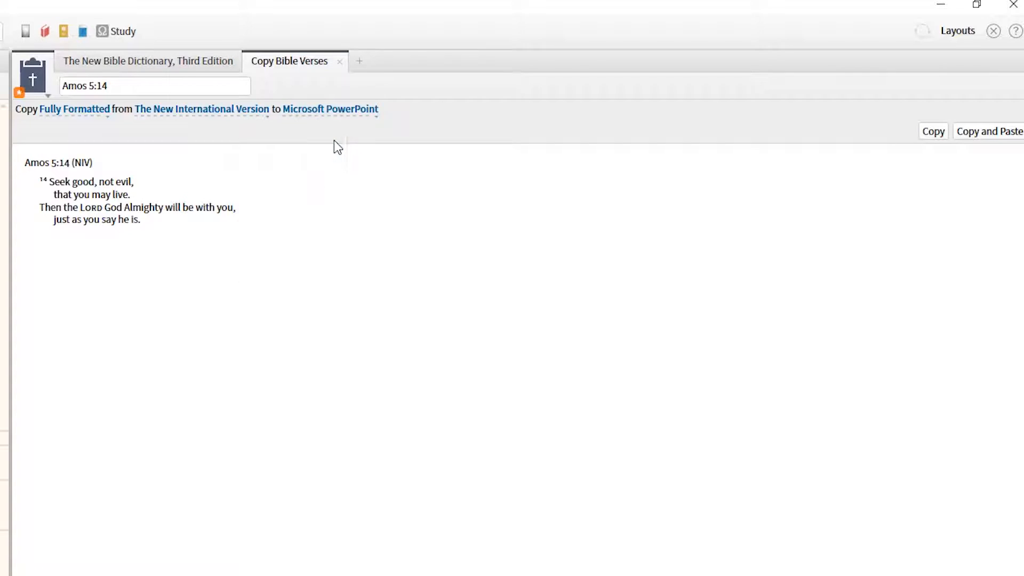
left_click(1001, 138)
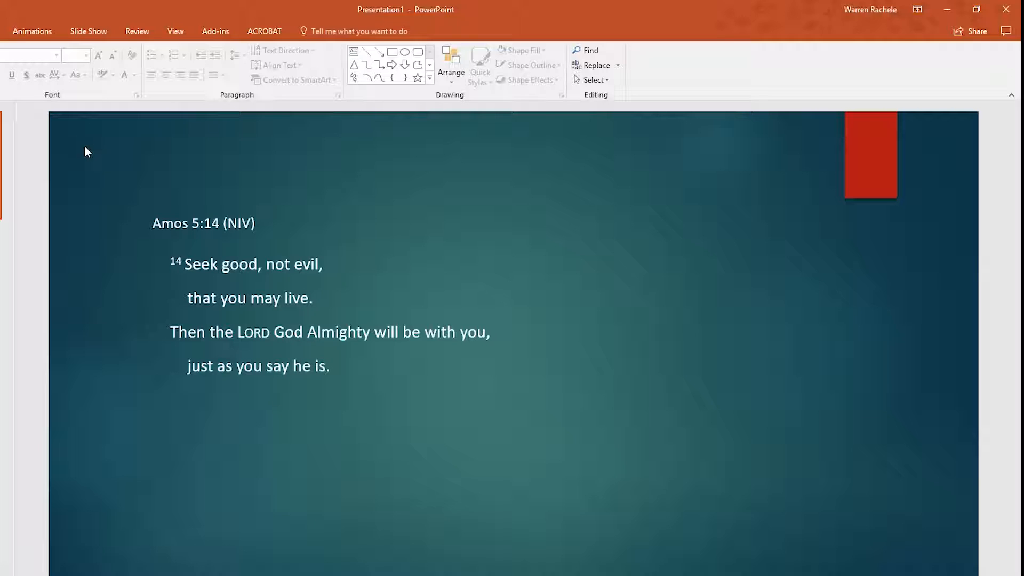
- Enlarge all the pasted Amos 5:14 text on the slide to font size 32
left_click_drag(150, 223, 459, 376)
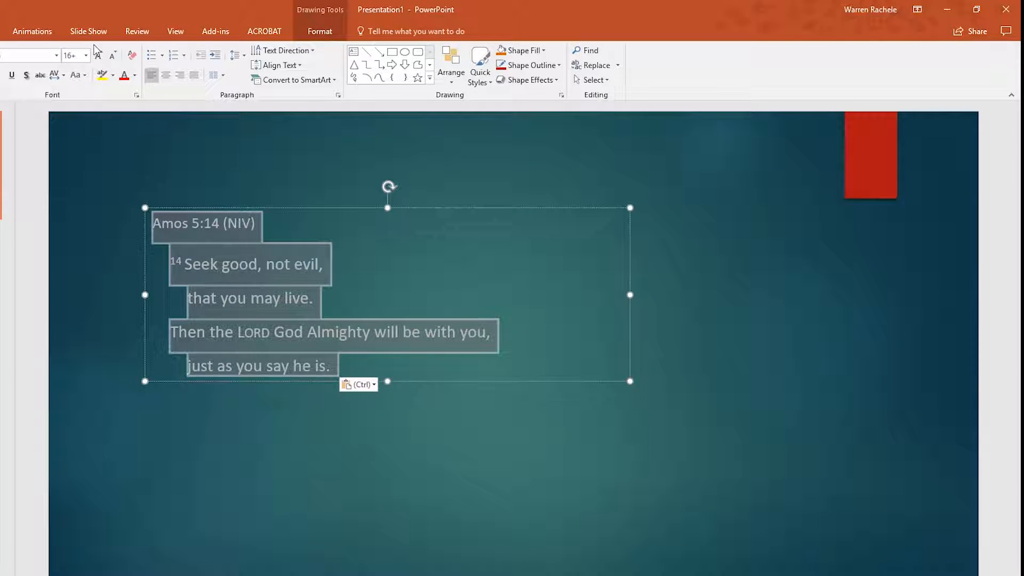
left_click(99, 56)
left_click(99, 56)
left_click(99, 56)
left_click(99, 57)
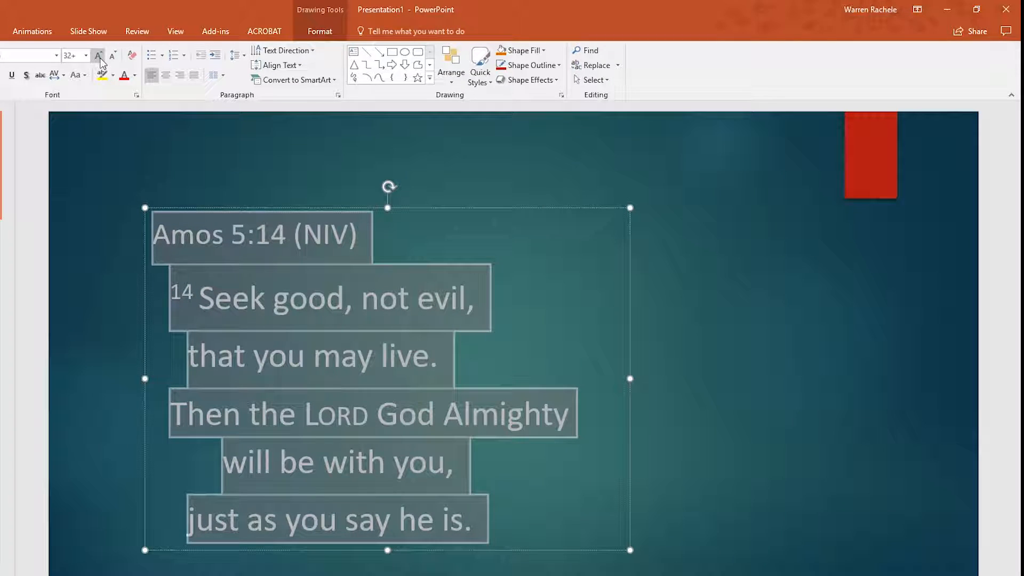
left_click(769, 407)
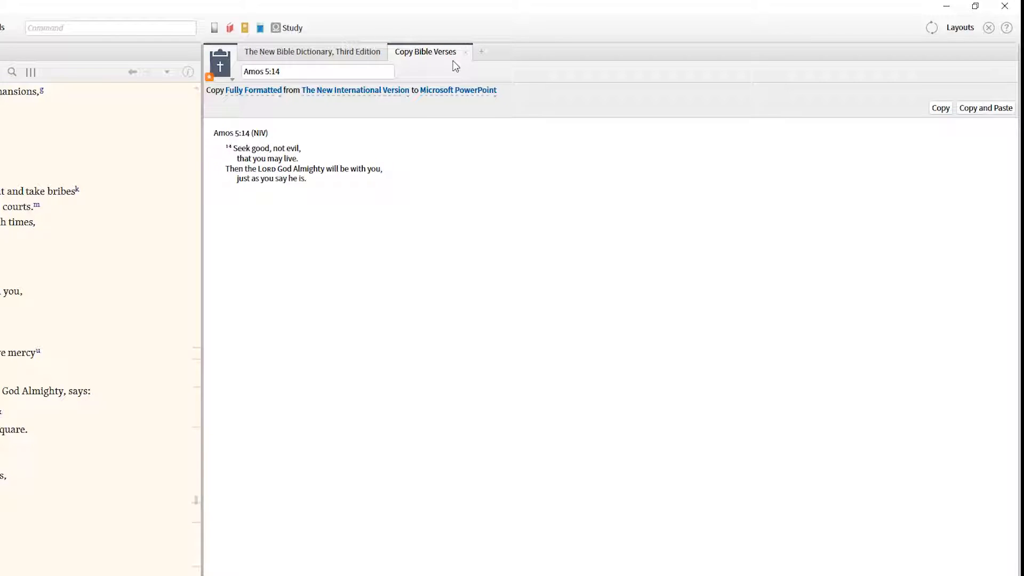
- Change the copy destination to Microsoft Publisher and place Amos 5:14 in the open wedding program publication
left_click(494, 100)
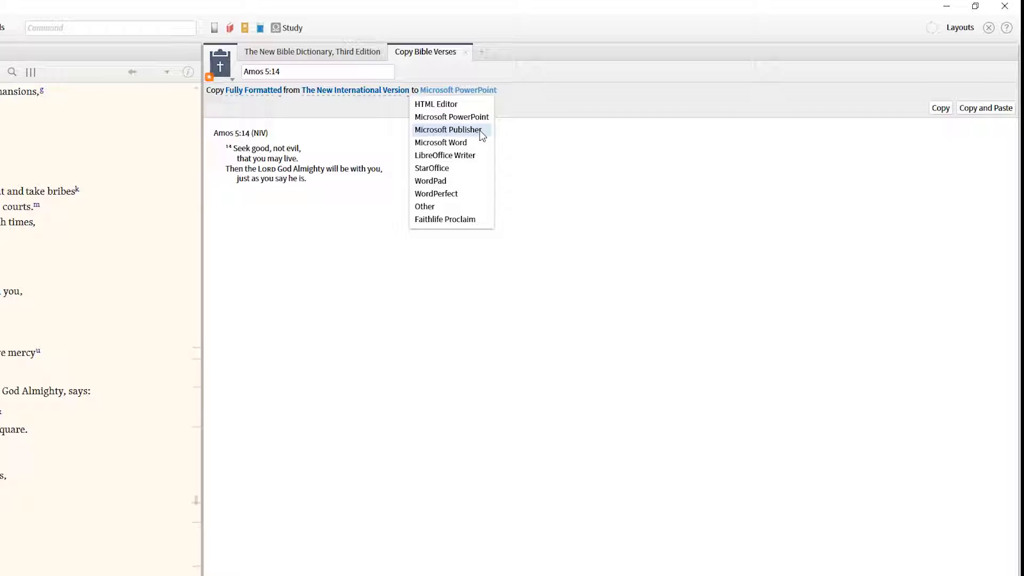
left_click(448, 130)
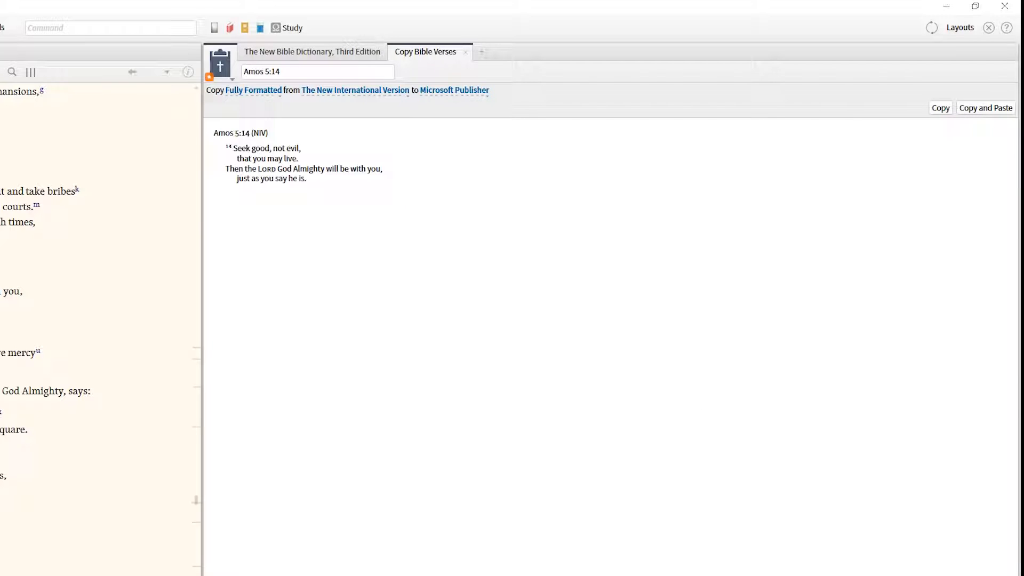
key("alt+Tab")
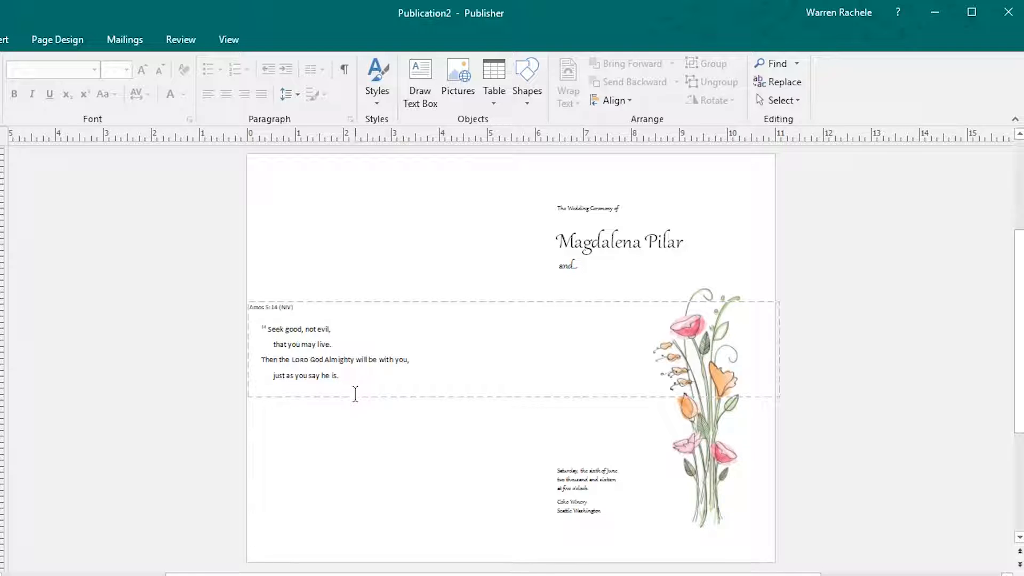
left_click(357, 396)
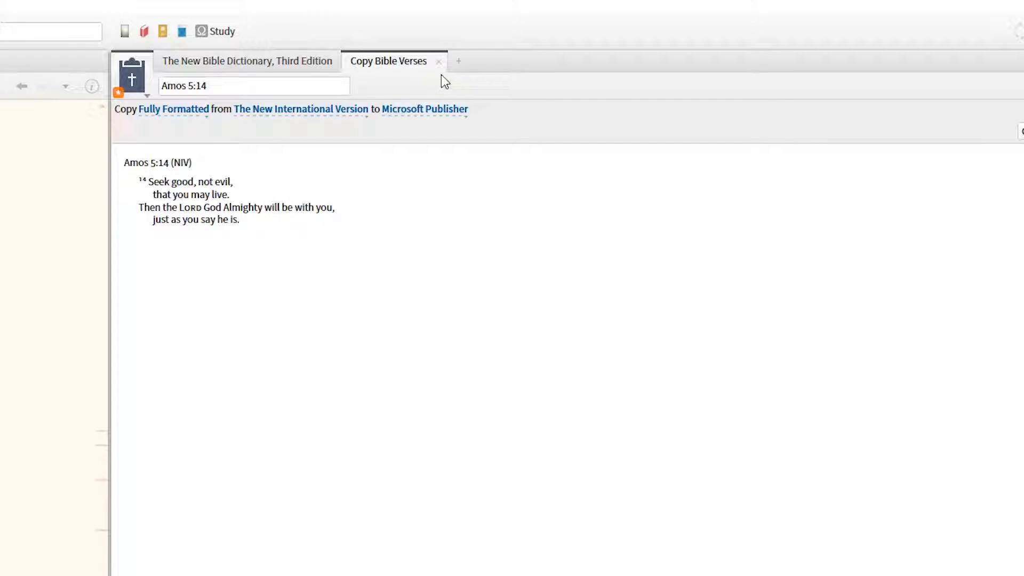
- Set the copy destination to Other, copy Amos 5:14, and paste it into the empty Notepad document
left_click(463, 111)
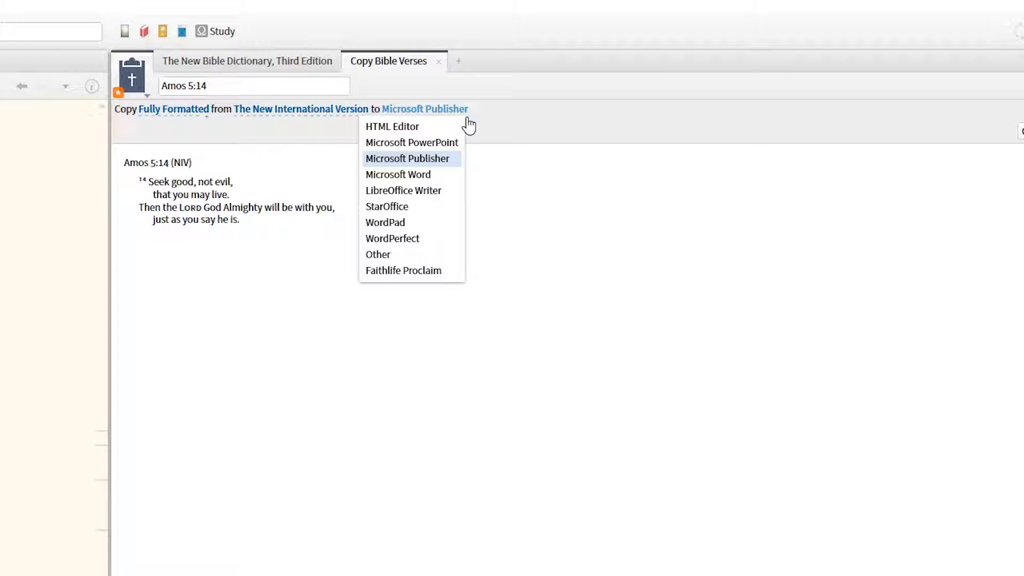
left_click(442, 274)
left_click(356, 257)
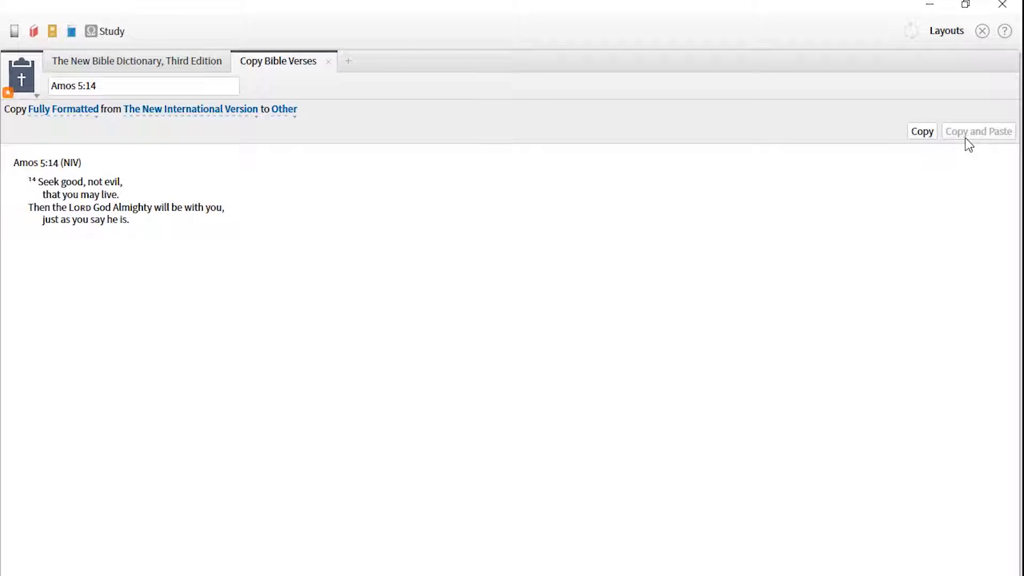
left_click(919, 133)
left_click(919, 132)
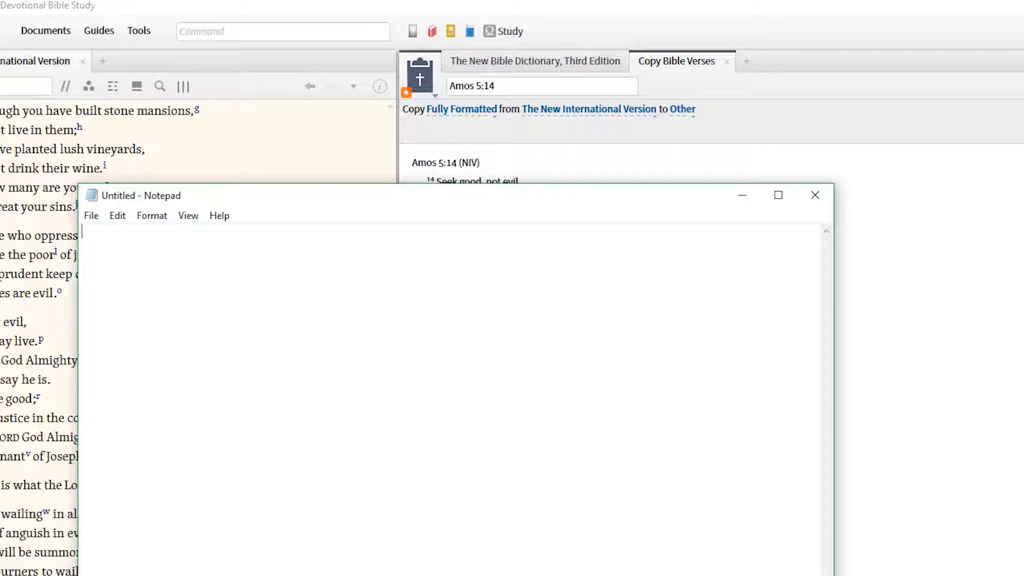
key("ctrl+v")
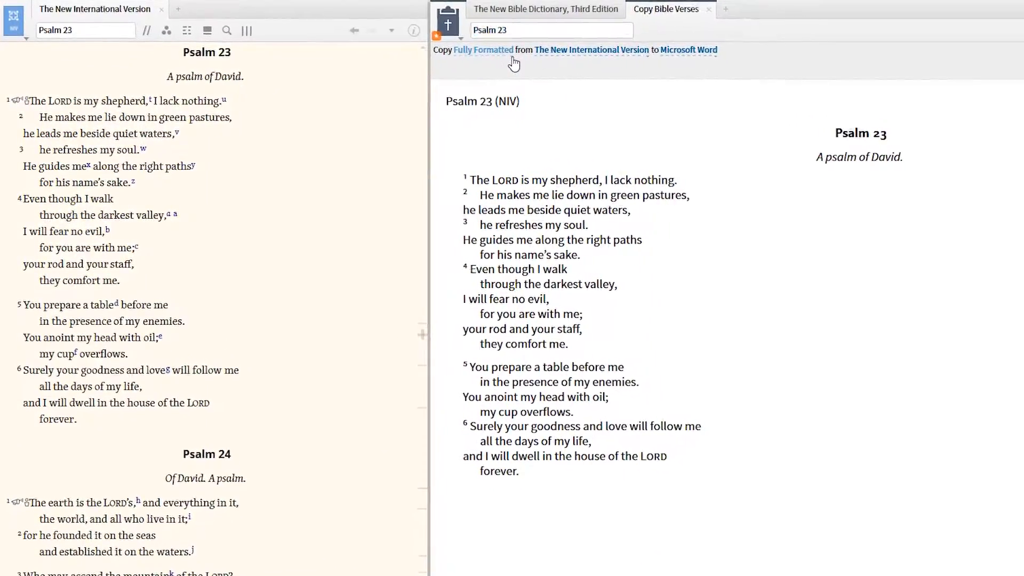
- Try the One verse per line and Oration: One Verse per Line copy styles on Psalm 23
left_click(494, 59)
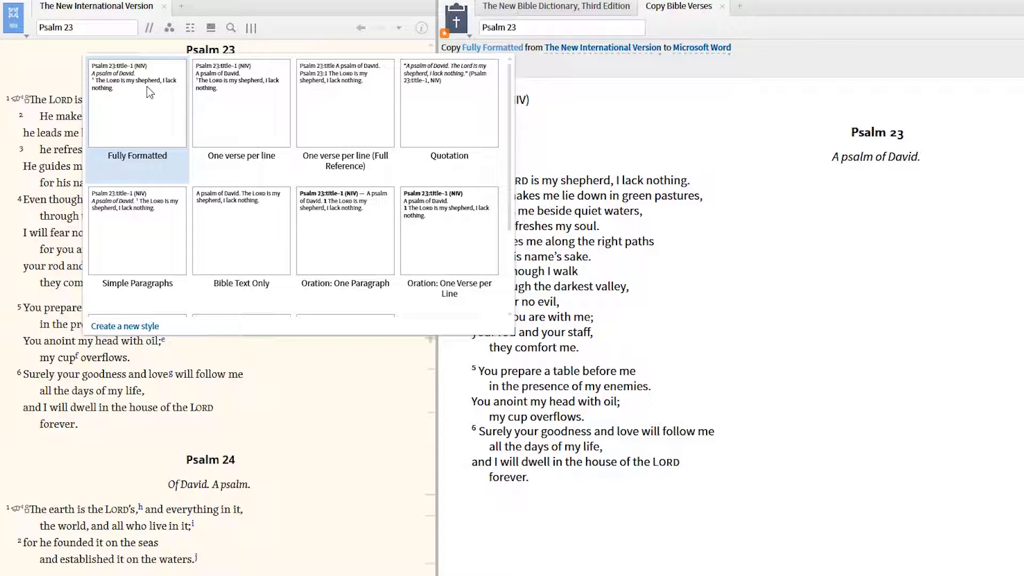
left_click(856, 374)
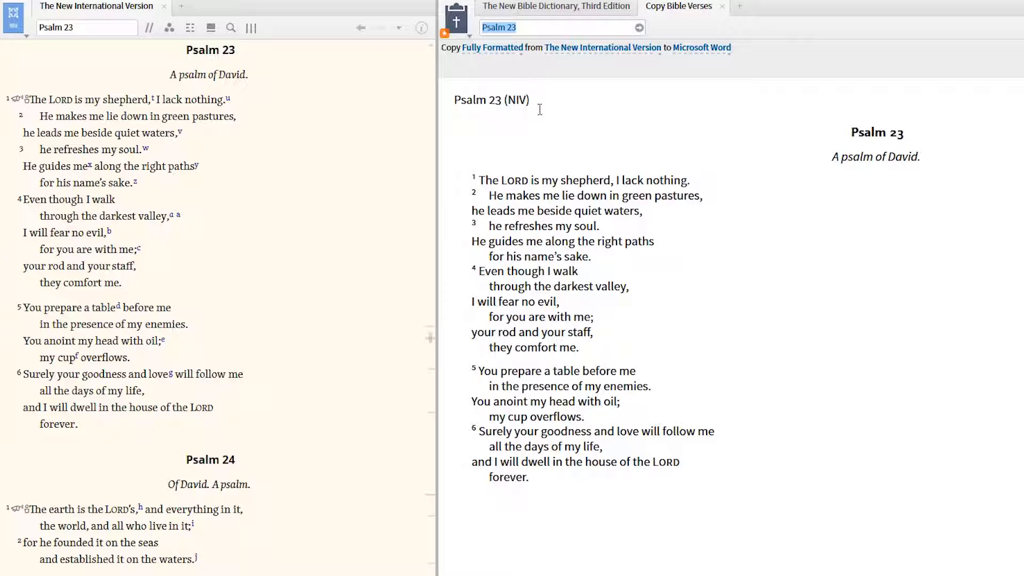
left_click(520, 52)
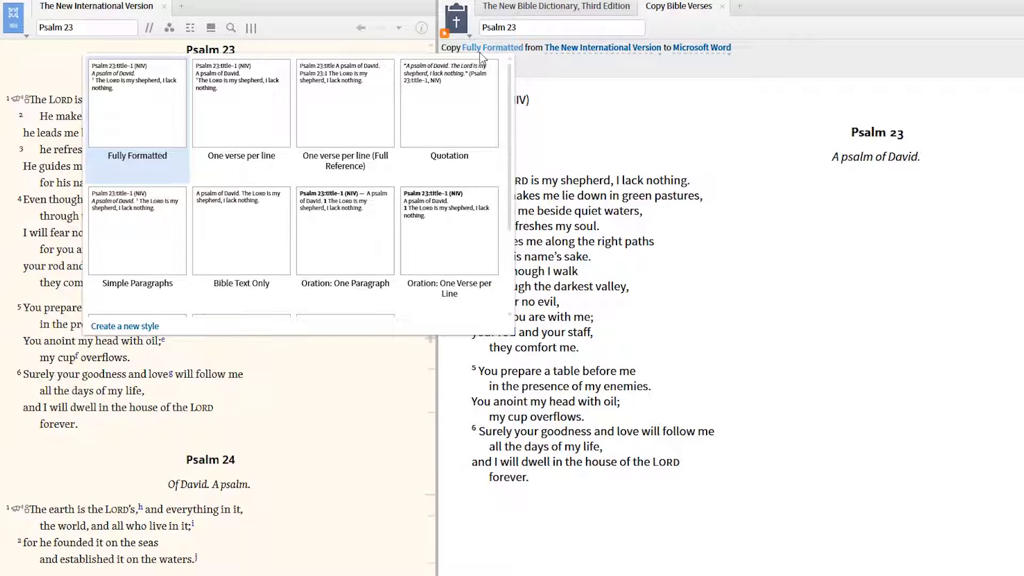
left_click(255, 111)
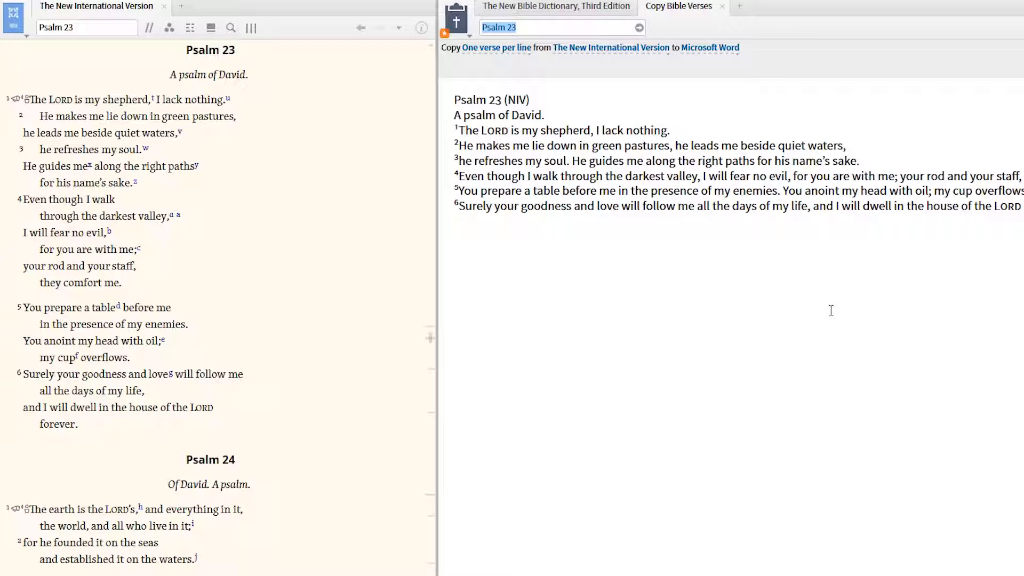
left_click(533, 57)
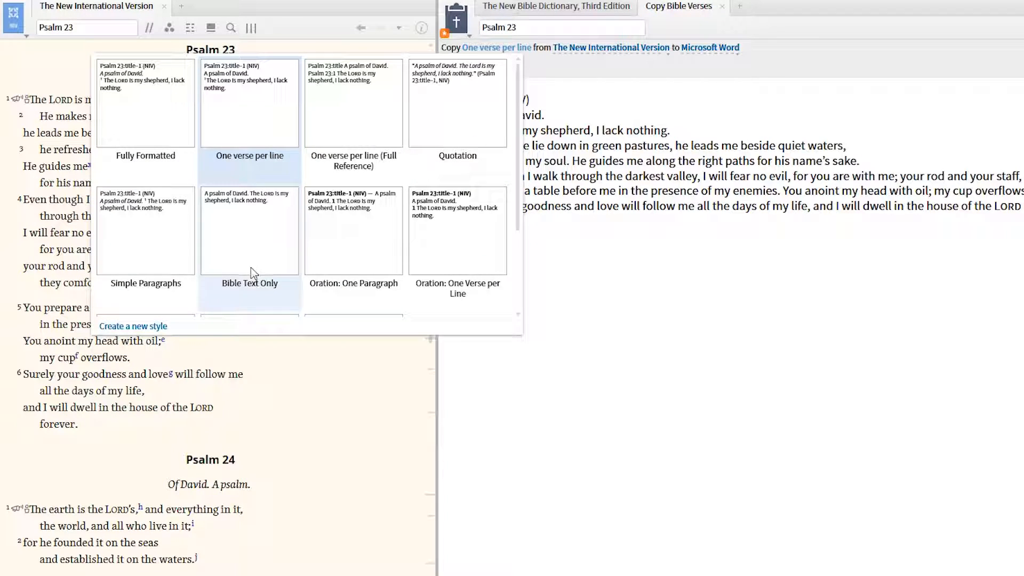
left_click(463, 234)
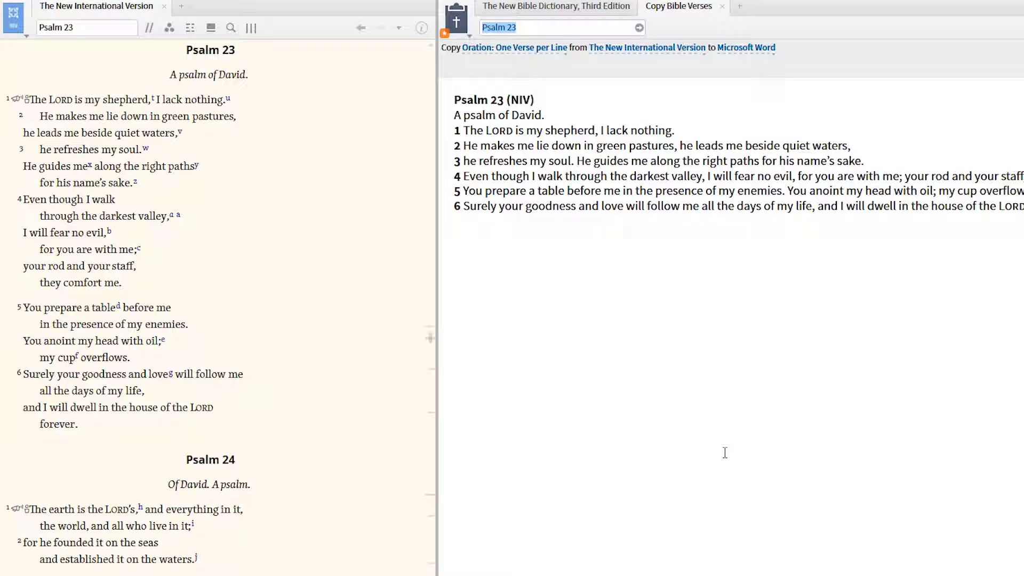
- Apply the Fully Formatted with Footnotes style to Psalm 23 and paste the passage into Microsoft Word
left_click(563, 50)
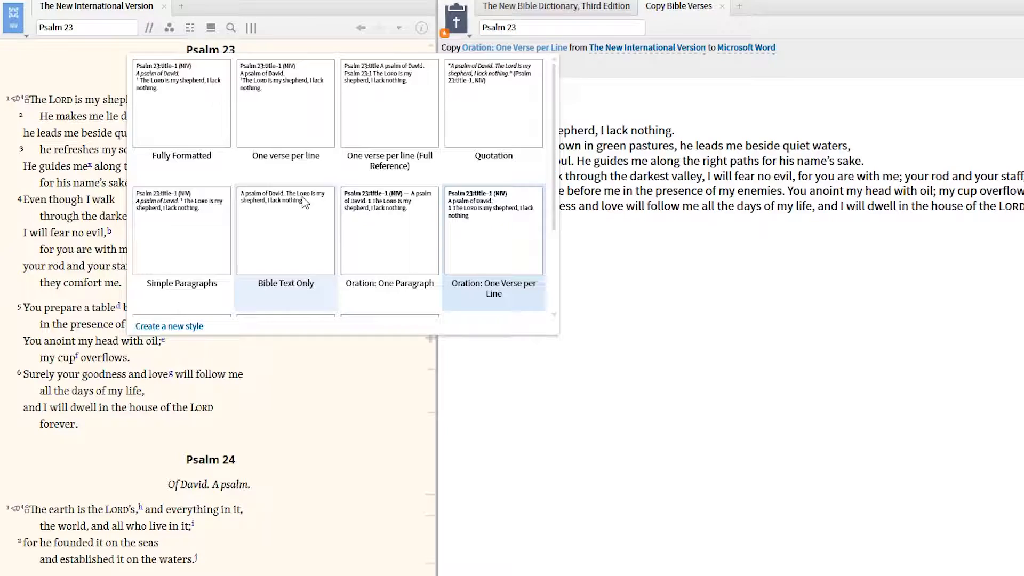
scroll(554, 256, "down", 3)
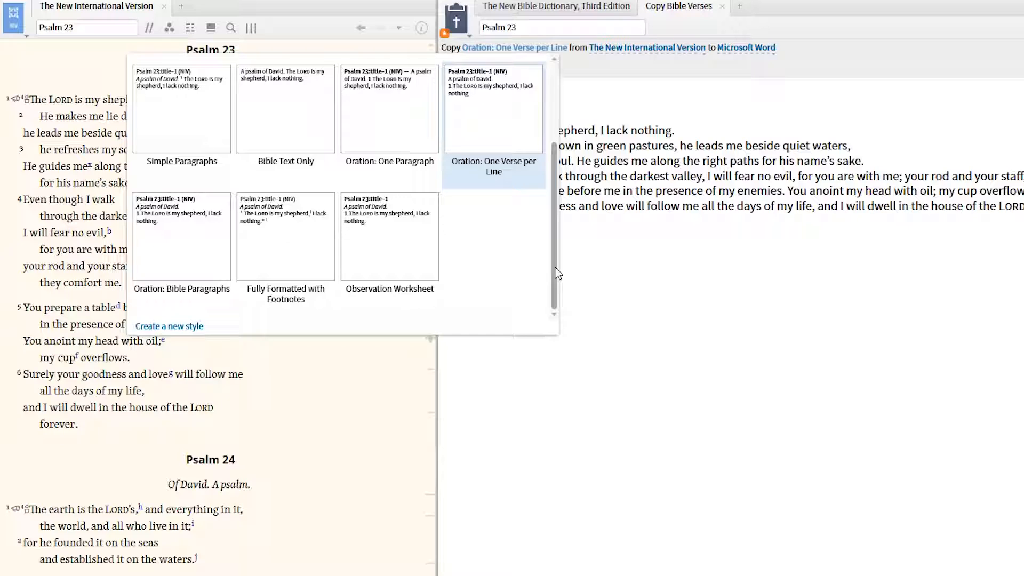
left_click(287, 225)
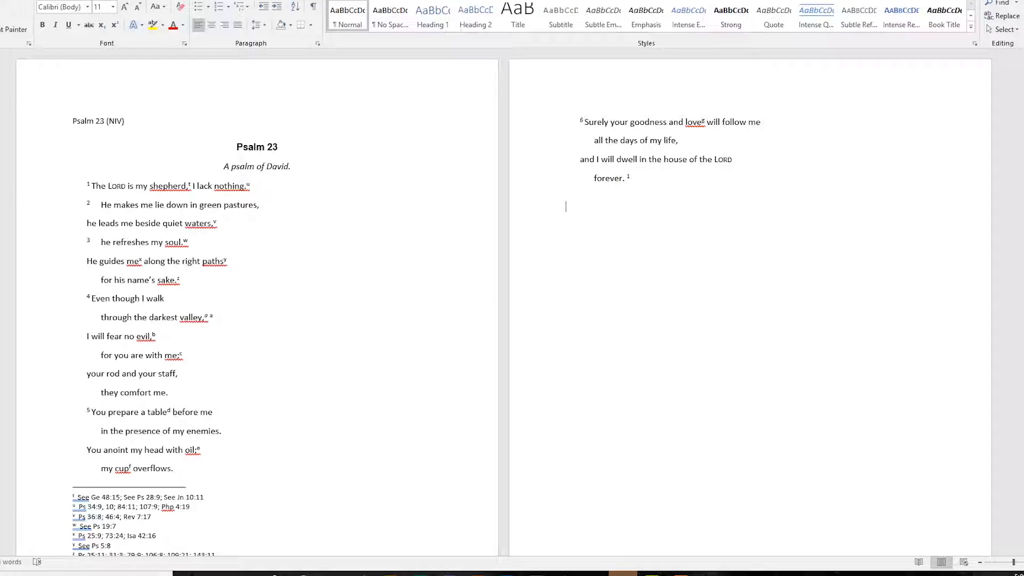
- Examine the pasted Psalm 23 text, its footnotes, and the source citation in the Word document
scroll(681, 344, "down", 4)
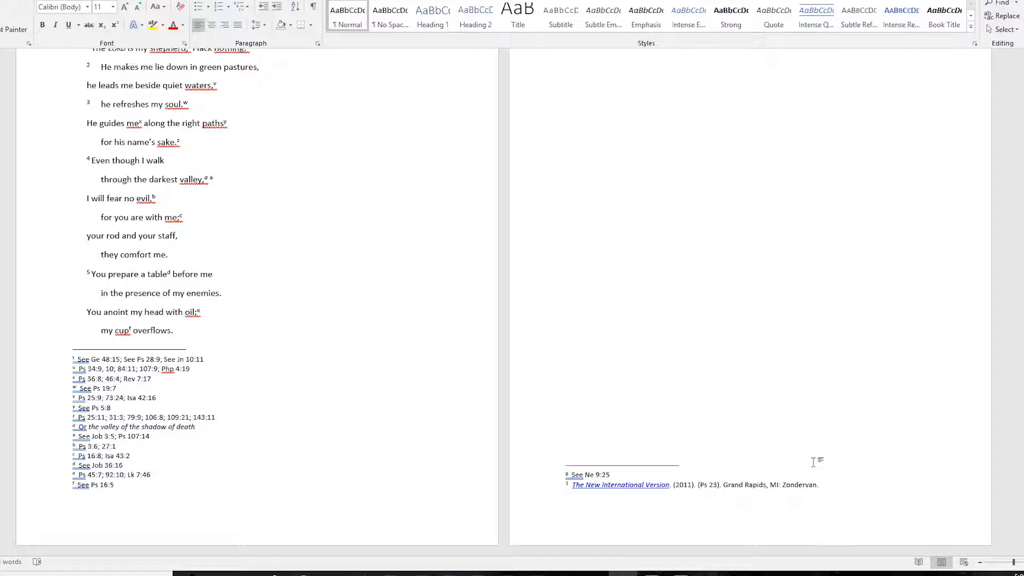
scroll(813, 462, "up", 5)
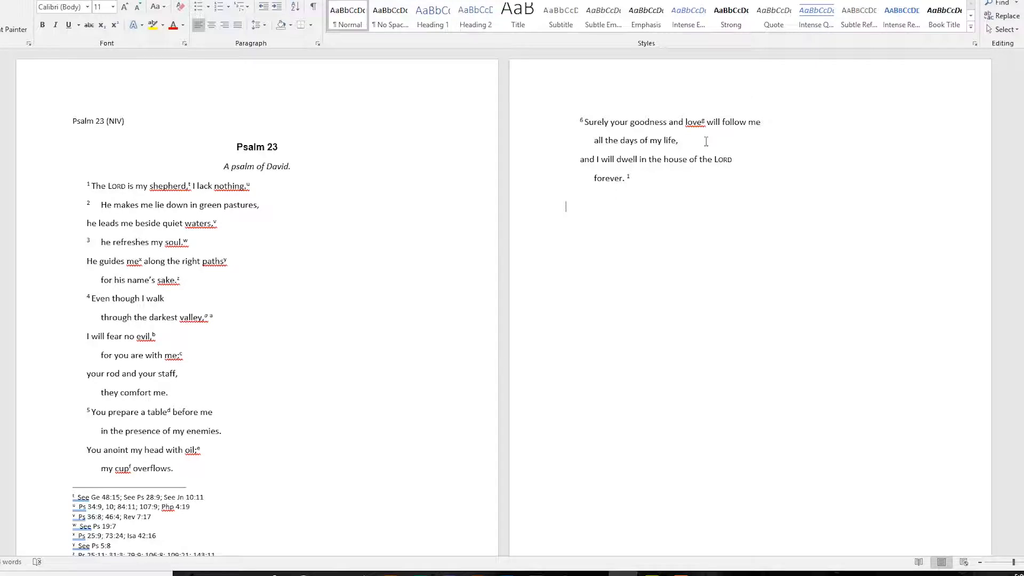
scroll(699, 138, "down", 5)
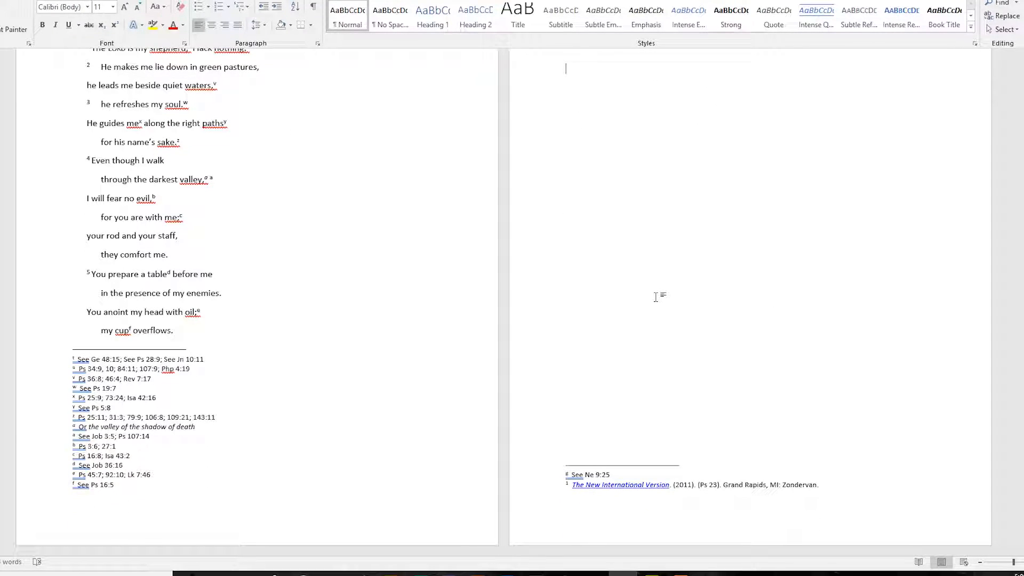
scroll(656, 297, "up", 5)
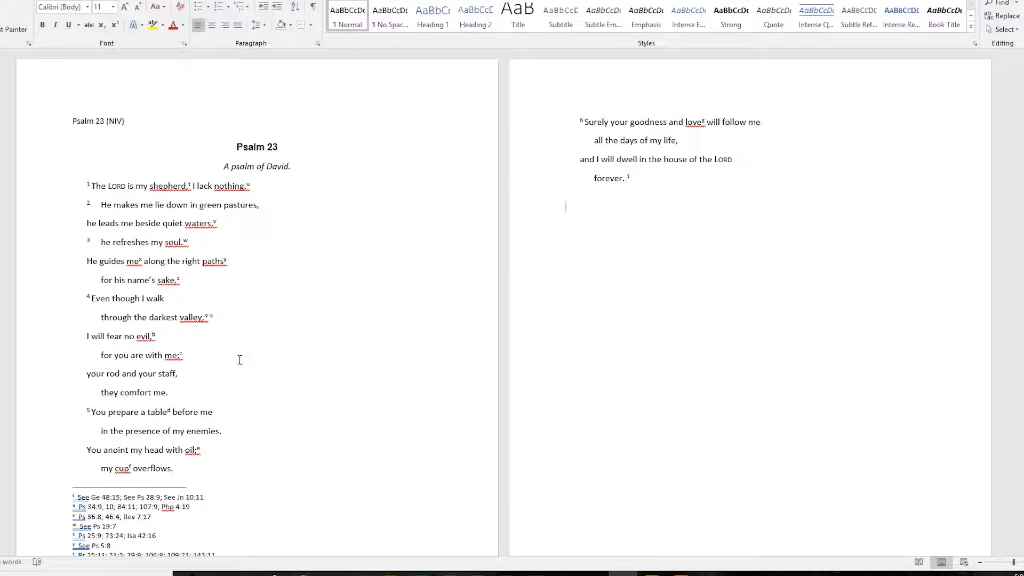
scroll(263, 454, "down", 3)
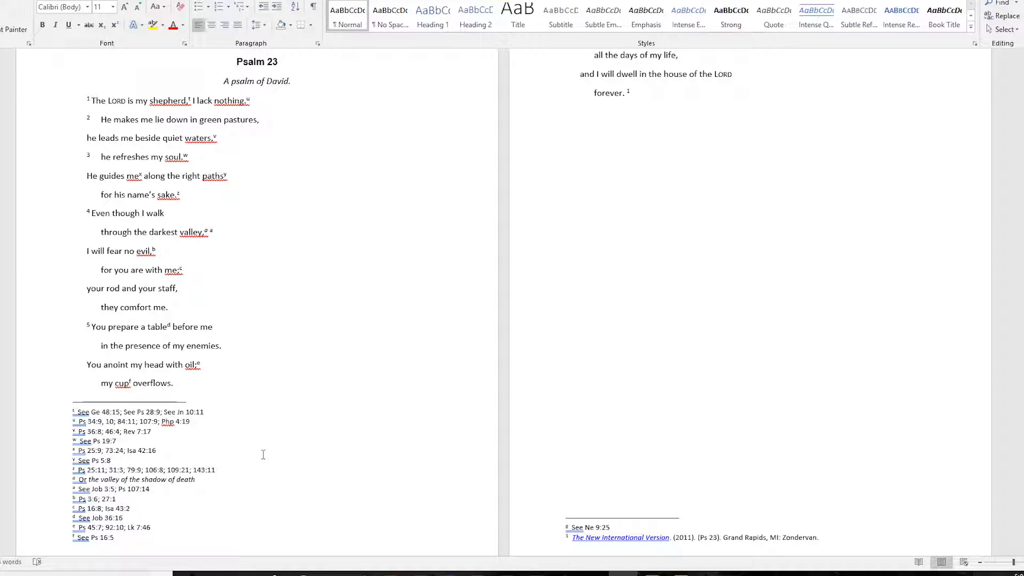
scroll(263, 455, "up", 3)
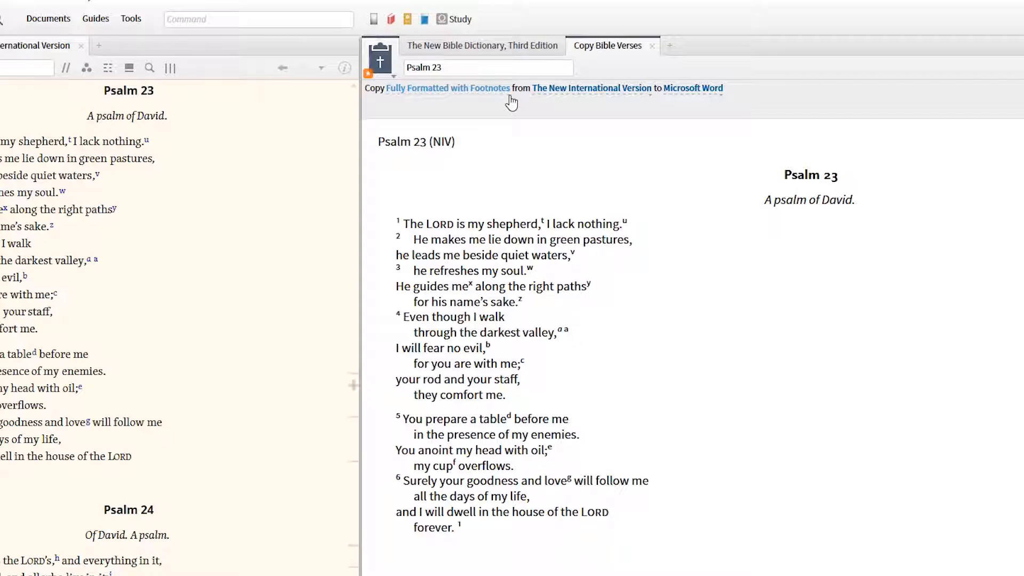
left_click(496, 91)
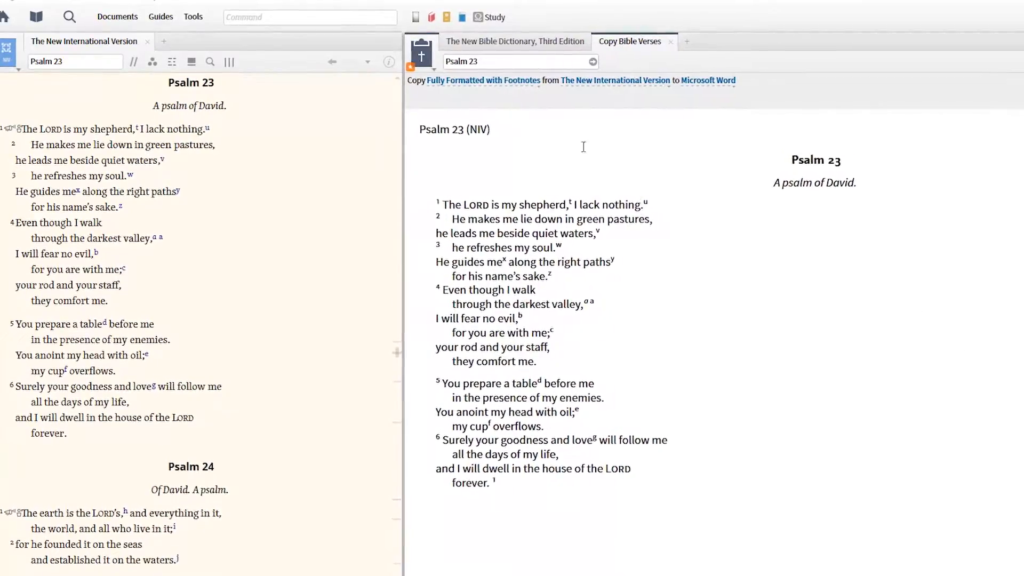
- Create a new copy style from the Fully Formatted with Footnotes style
left_click(544, 81)
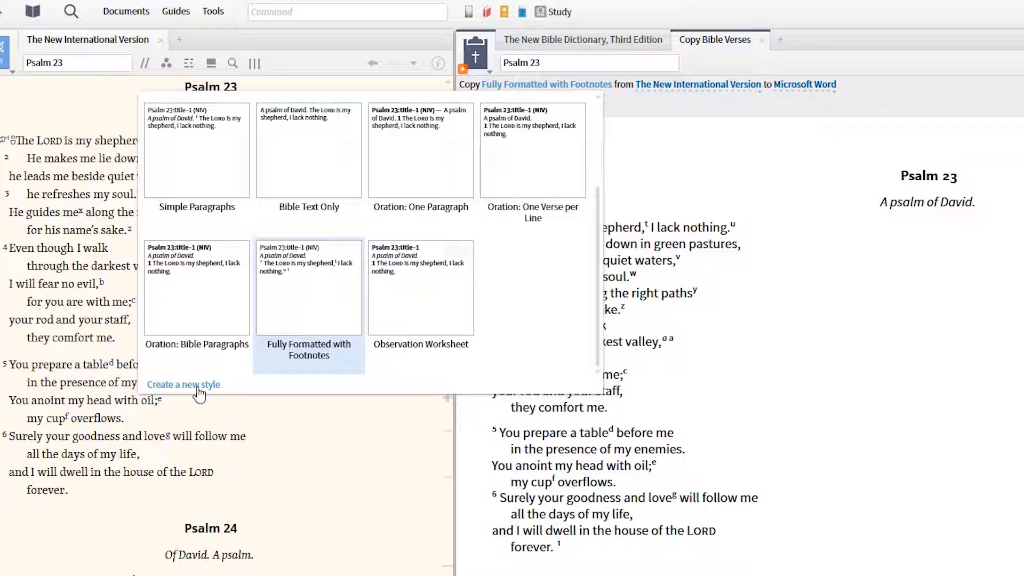
left_click(198, 391)
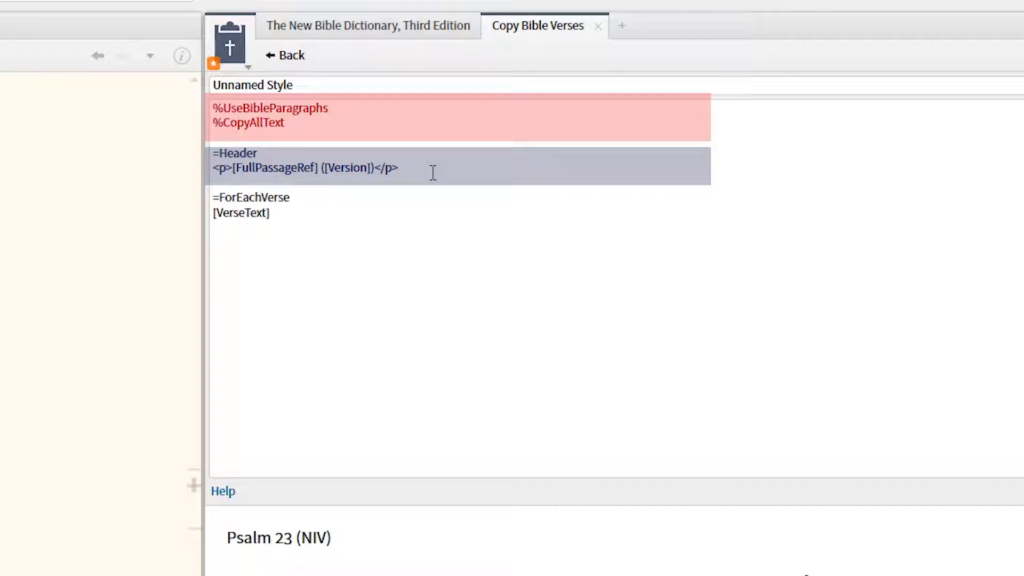
- Cut the =Header section with its passage reference line from the style definition and paste it back in place
left_click_drag(429, 171, 208, 157)
key("ctrl+c")
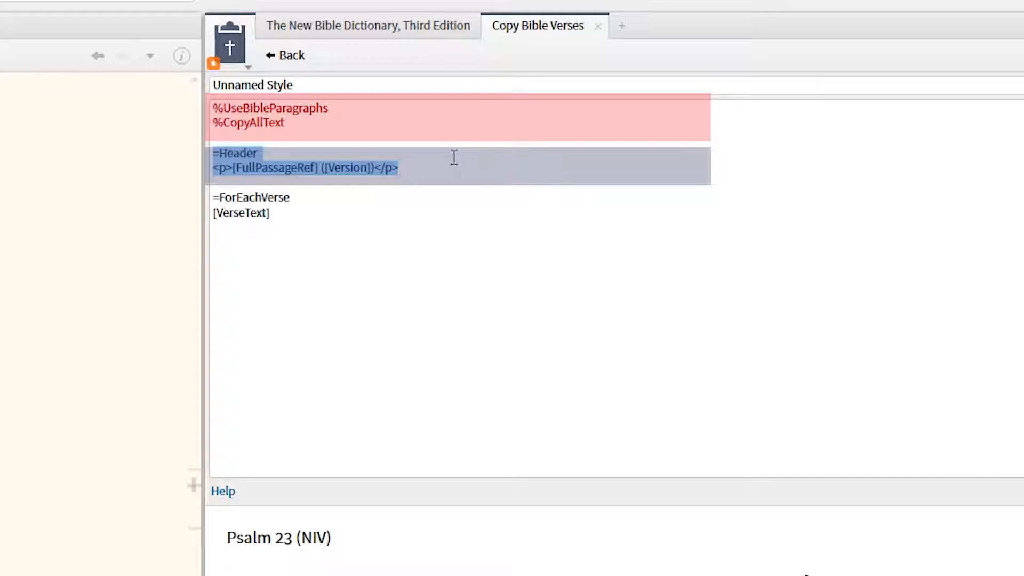
key("Delete")
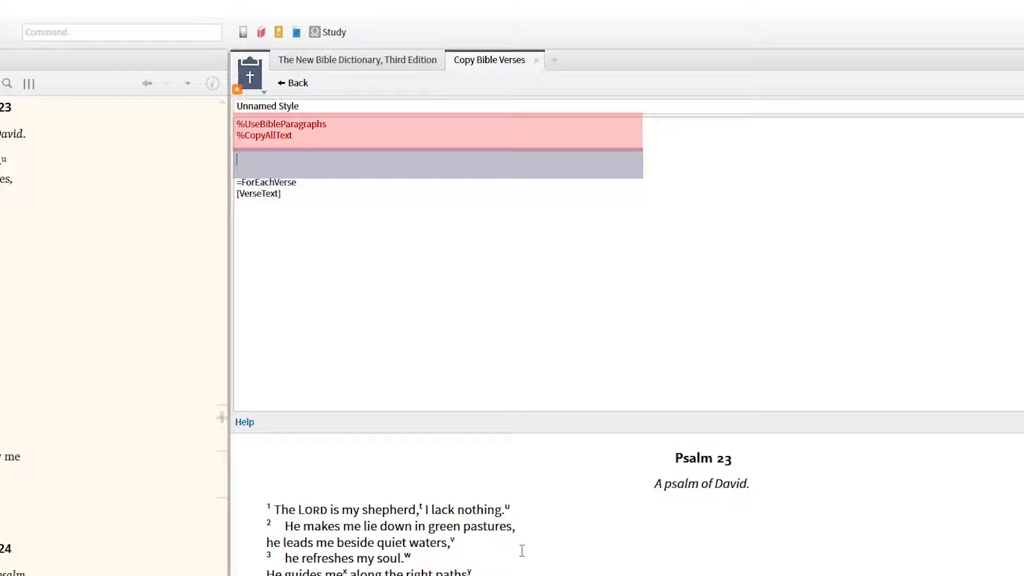
key("ctrl+v")
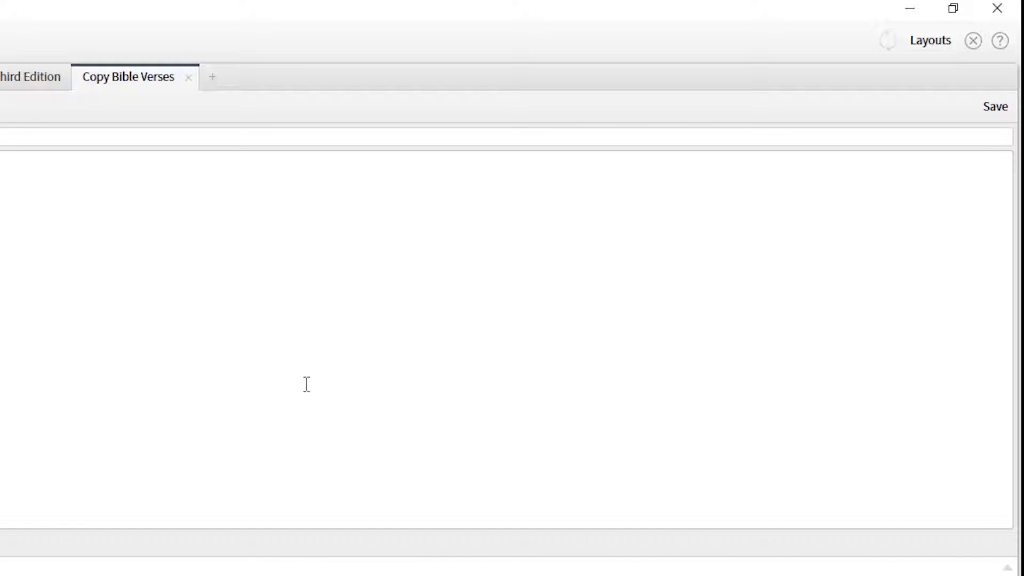
- Open the Logos Bible Software Help and follow the Copy Bible Verses article's link to its user-contributed wiki page
left_click(1000, 43)
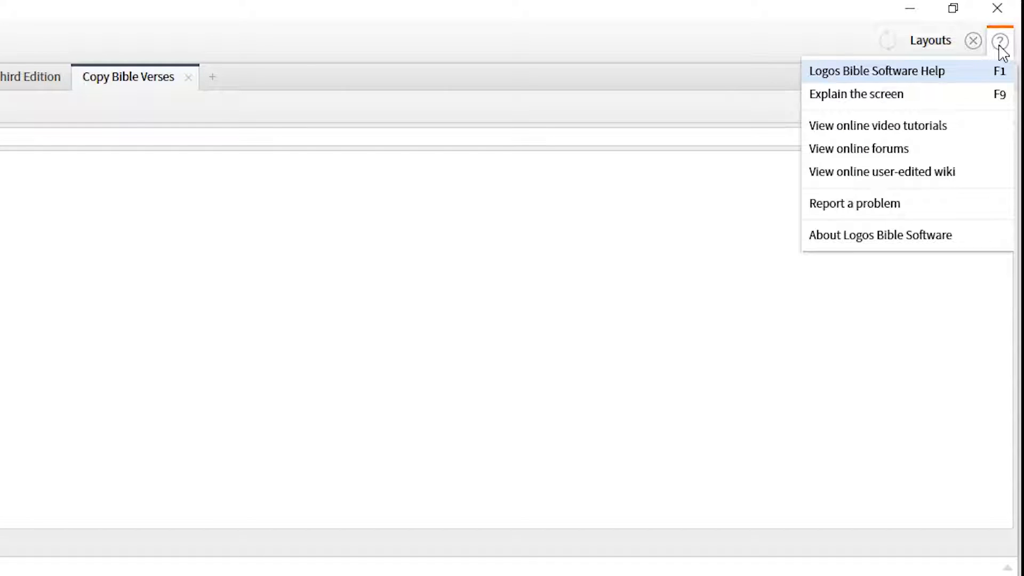
left_click(911, 80)
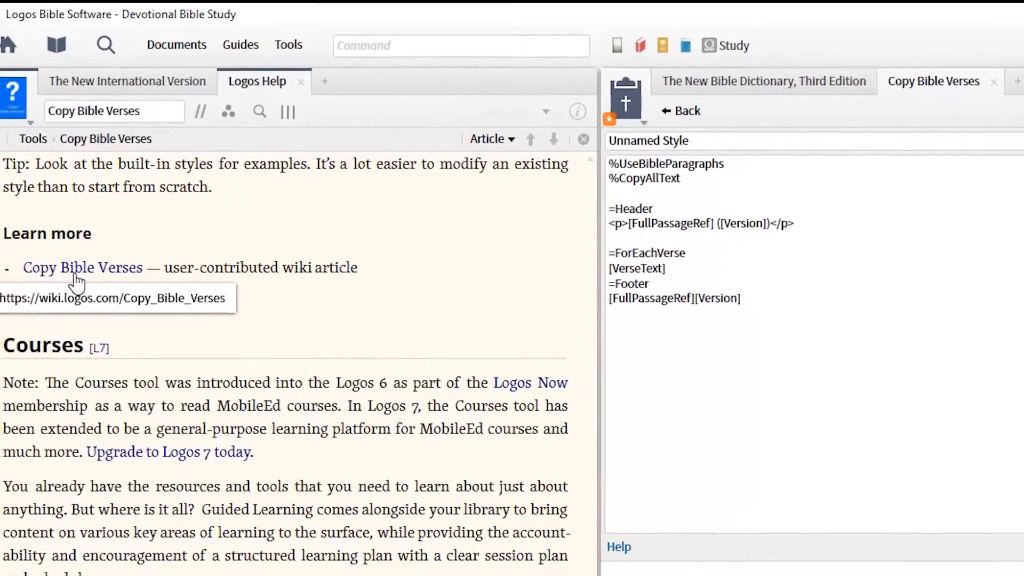
left_click(76, 273)
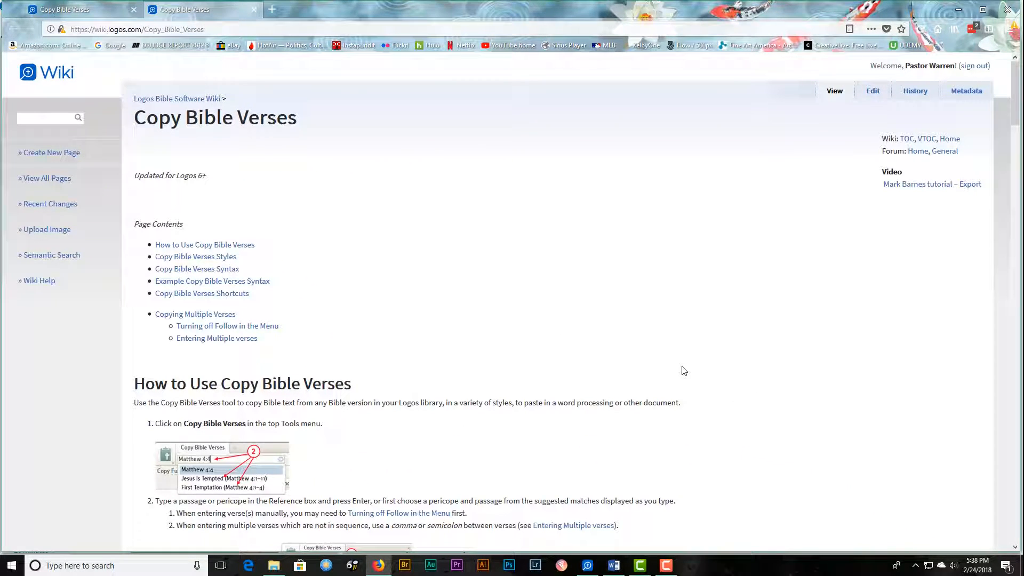
- Examine the wiki page's Copy Bible Verses syntax: global formatting options, replacement tokens, HTML formatting codes, the example and the shortcuts
scroll(684, 370, "down", 15)
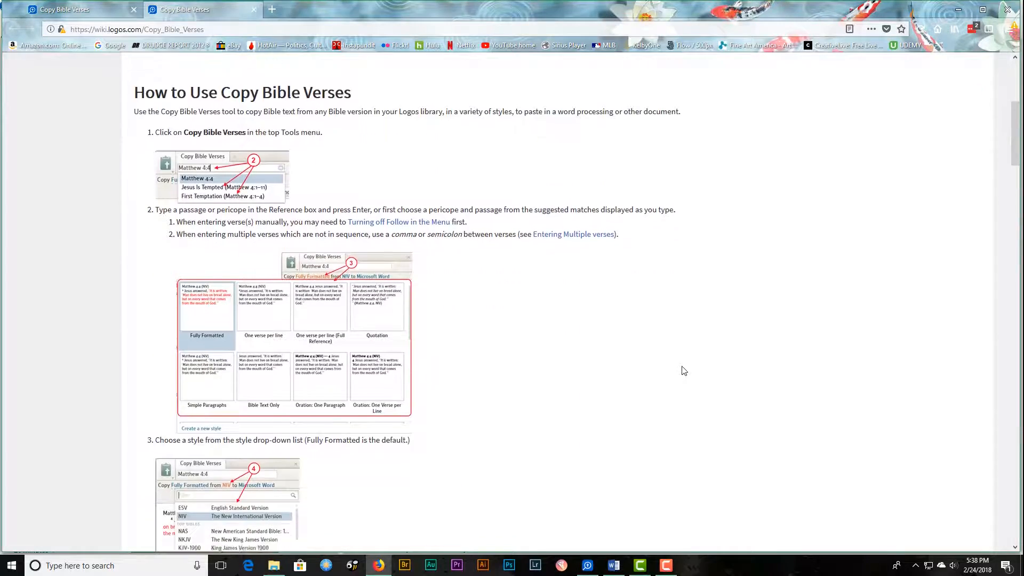
scroll(684, 371, "down", 4)
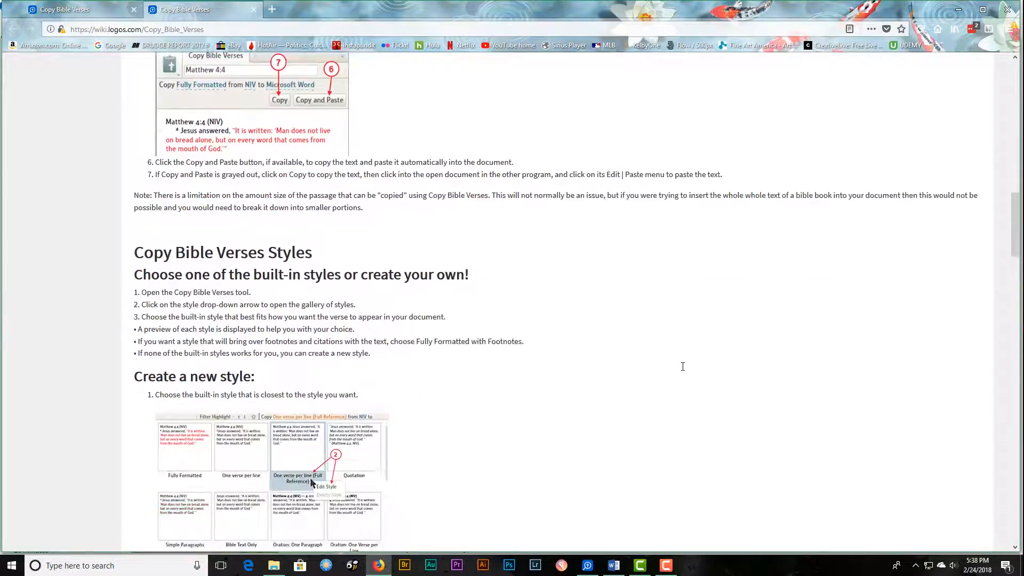
scroll(684, 370, "down", 7)
scroll(685, 371, "down", 6)
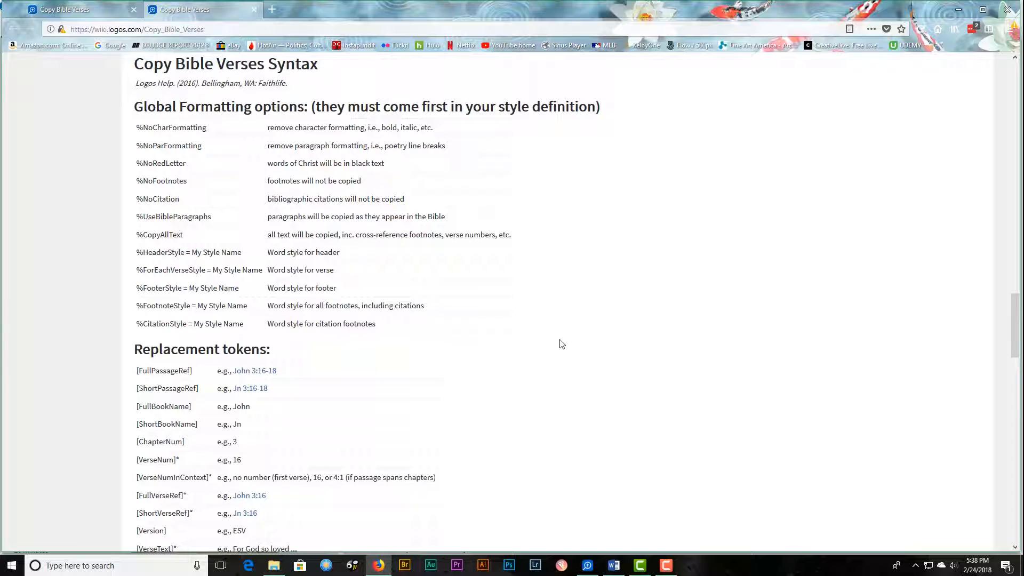
scroll(562, 344, "down", 5)
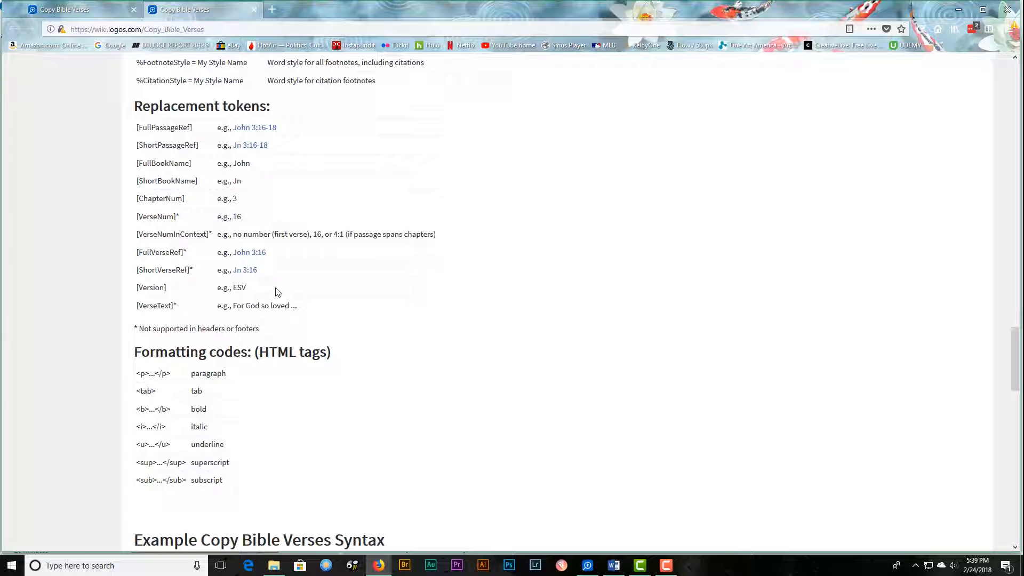
scroll(443, 336, "down", 3)
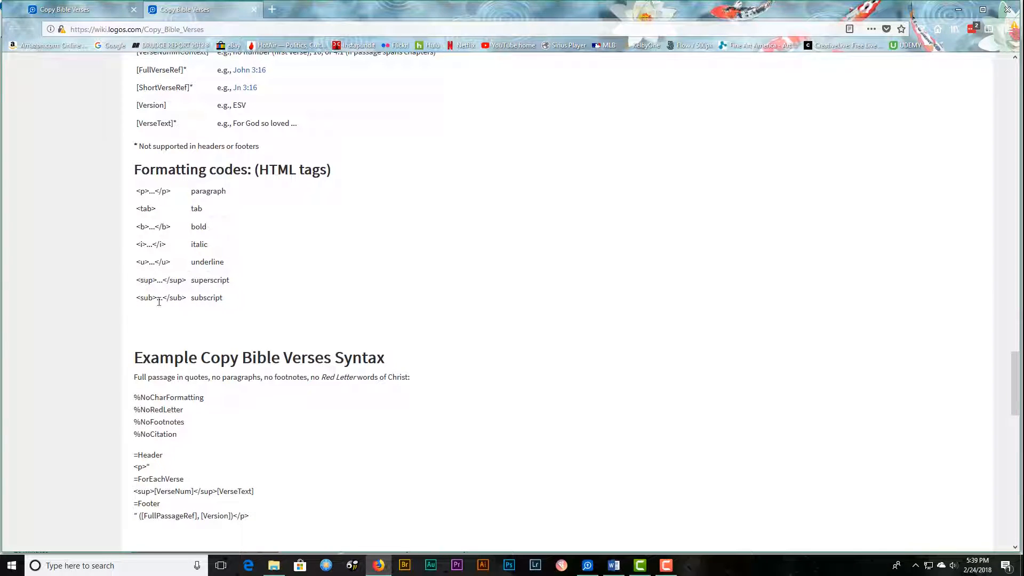
scroll(278, 312, "down", 4)
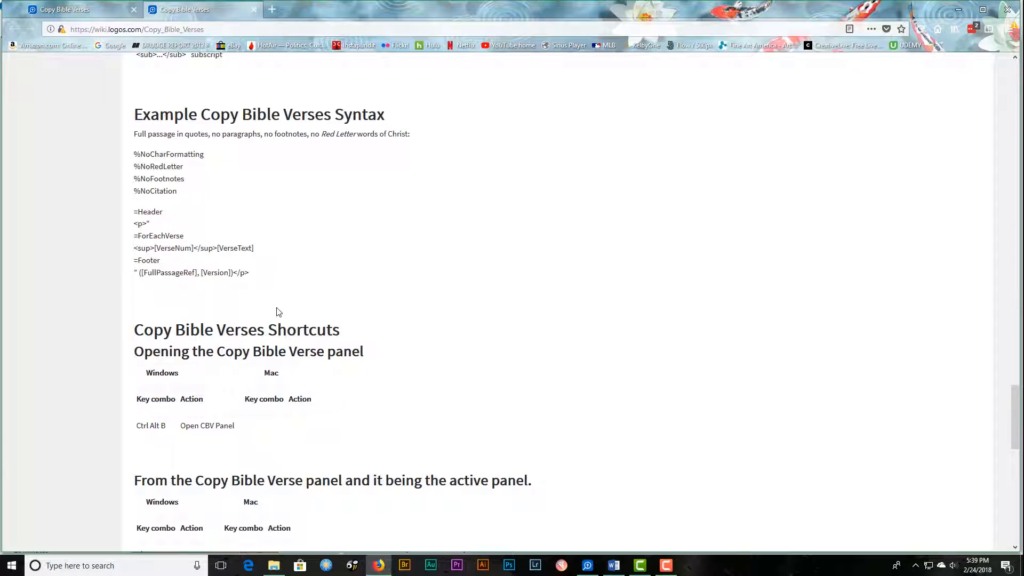
scroll(278, 312, "down", 4)
scroll(277, 312, "down", 6)
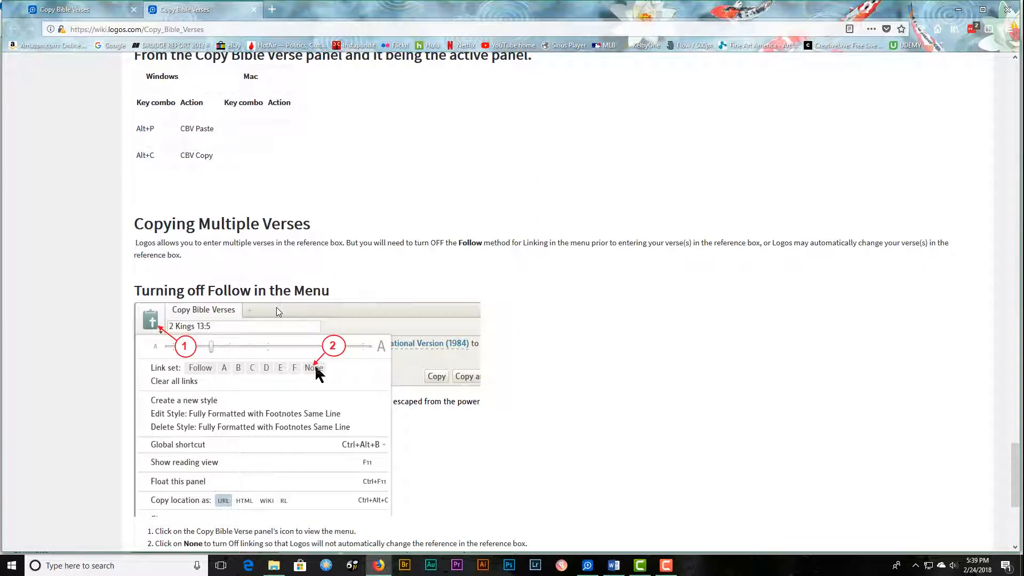
scroll(277, 312, "down", 1)
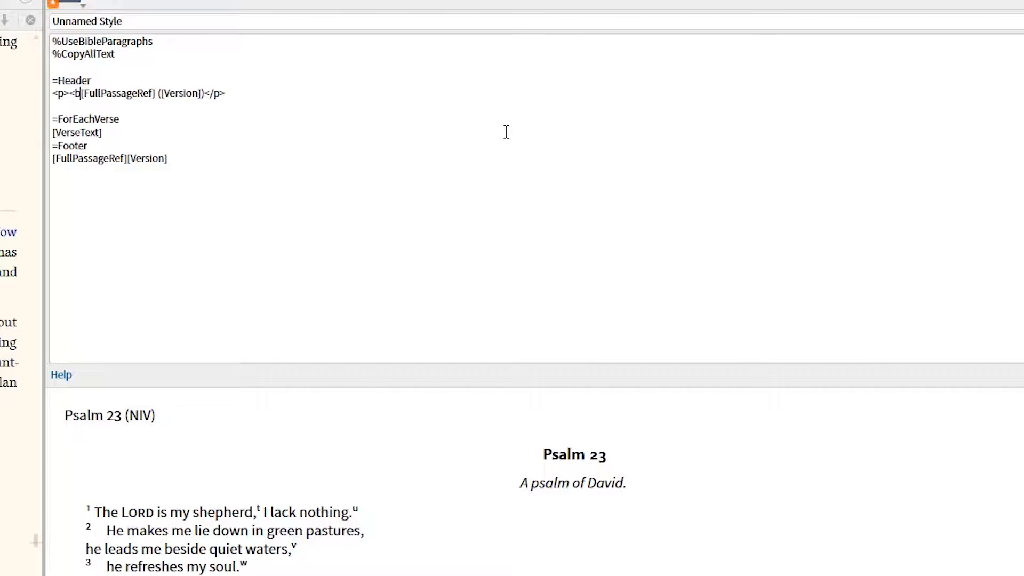
- Make the header's reference line bold with <b> tags and select Matthew 6:9–13 in the New International Version as the passage
type(">")
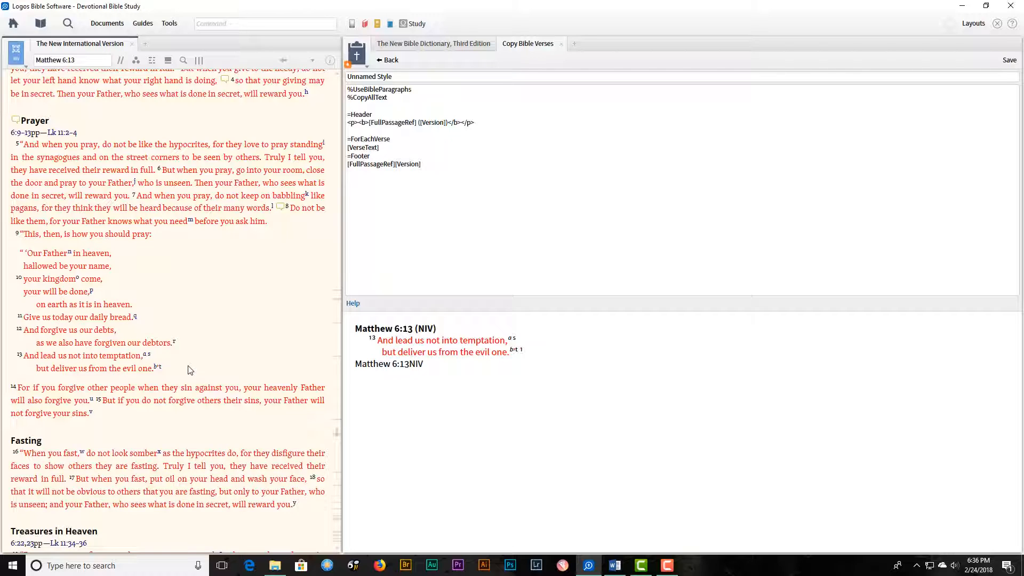
left_click_drag(161, 368, 15, 236)
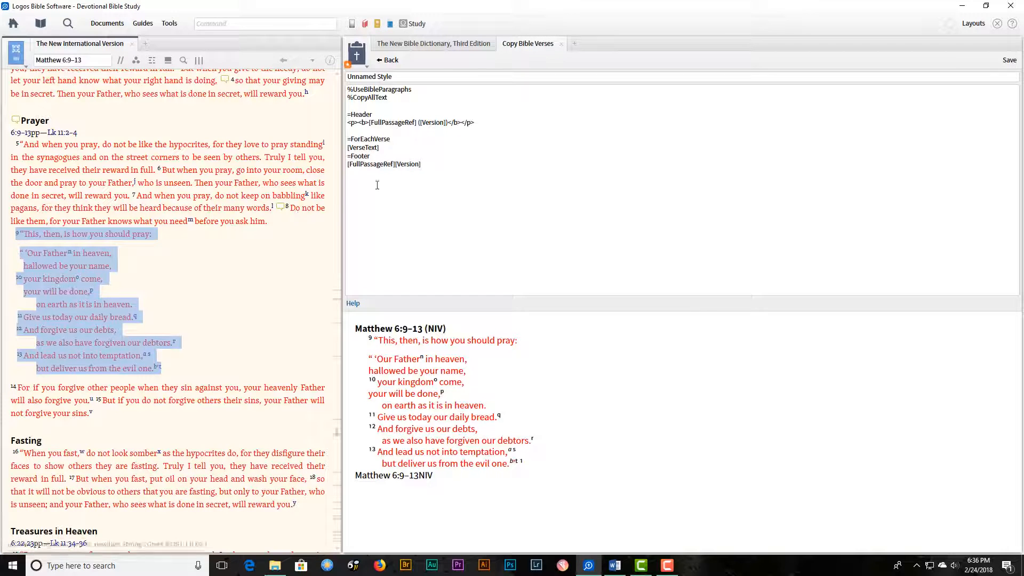
- Replace the whole style definition with an =ForEachVerse section containing the [VerseText] token
left_click_drag(422, 165, 349, 88)
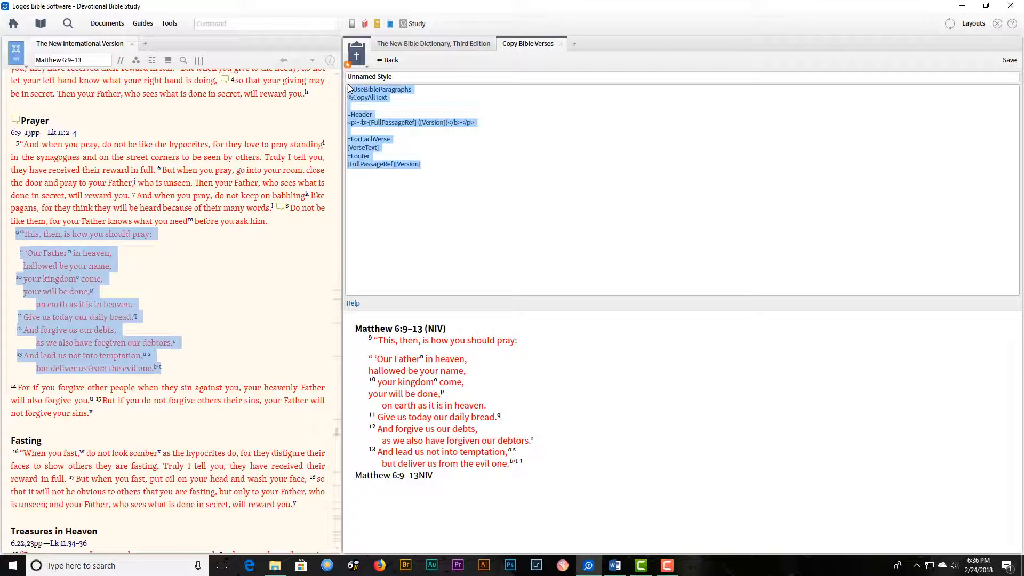
key("Delete")
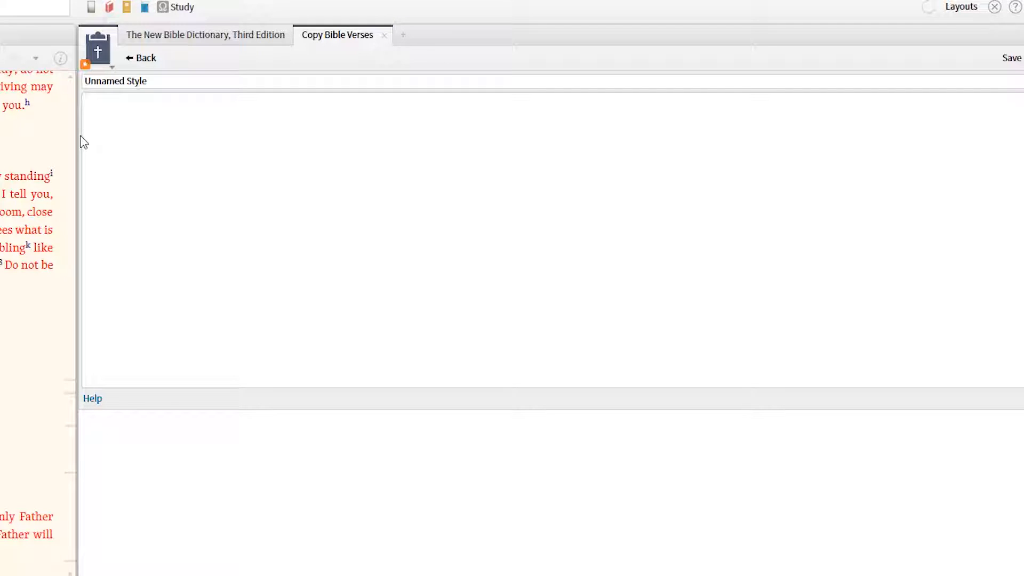
type("ForEachVerse")
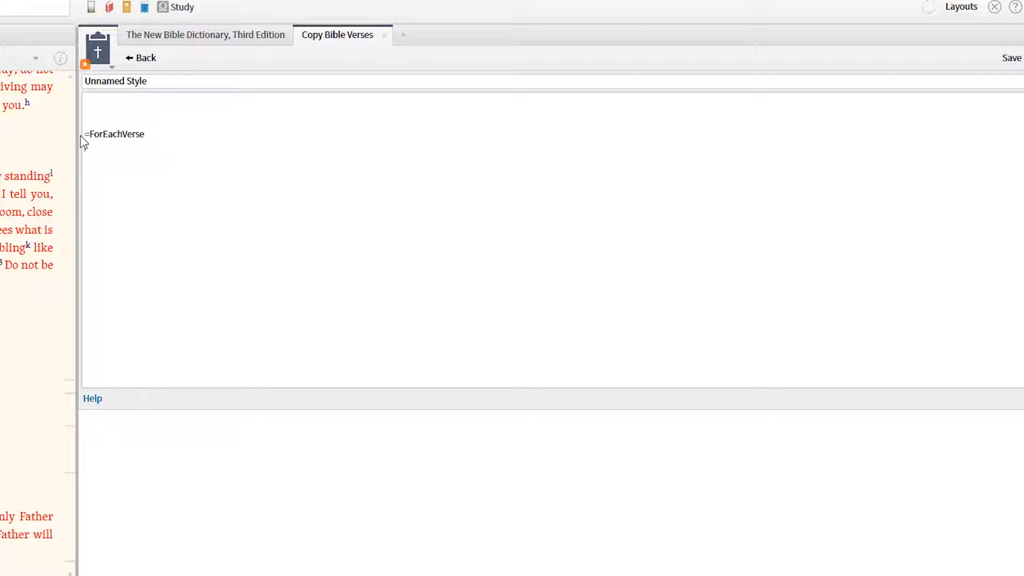
key("Return")
type("=VerseText")
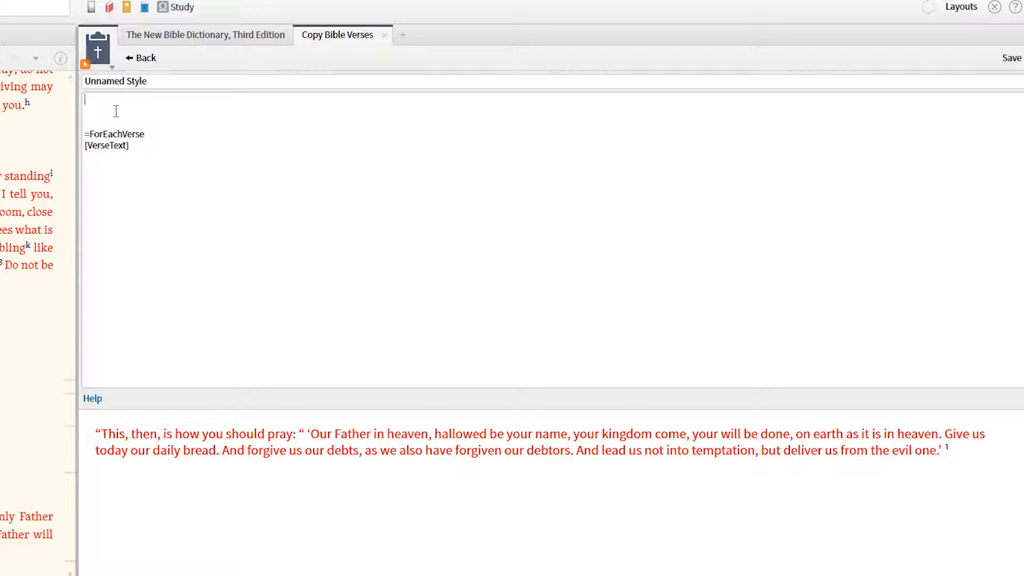
- Add the options %NoRedLetter and %usebibleparagraphs on separate lines above the =ForEachVerse section
type("%NoRedLetter")
key("Return")
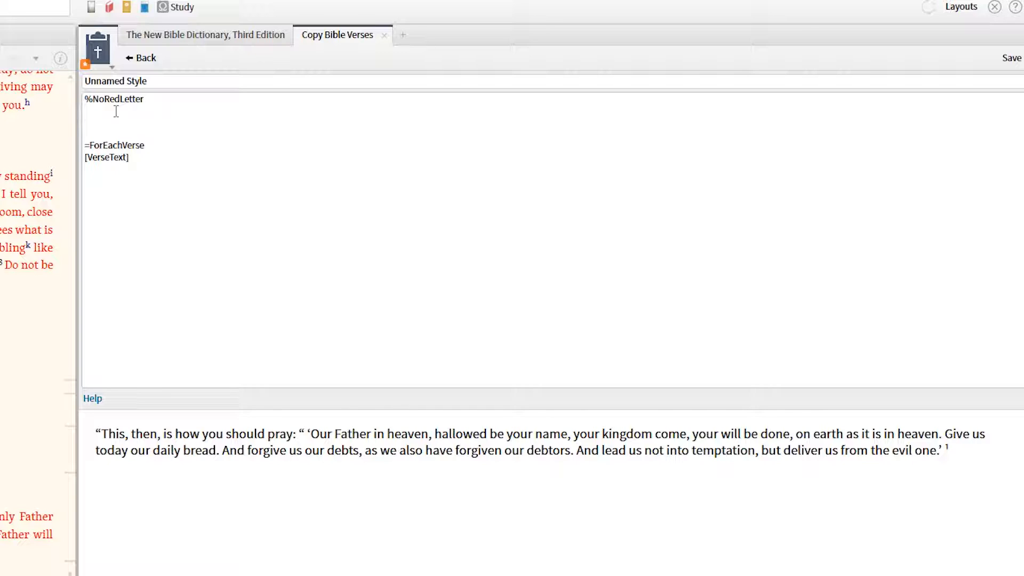
type("%usebibleparagraphs")
key("Return")
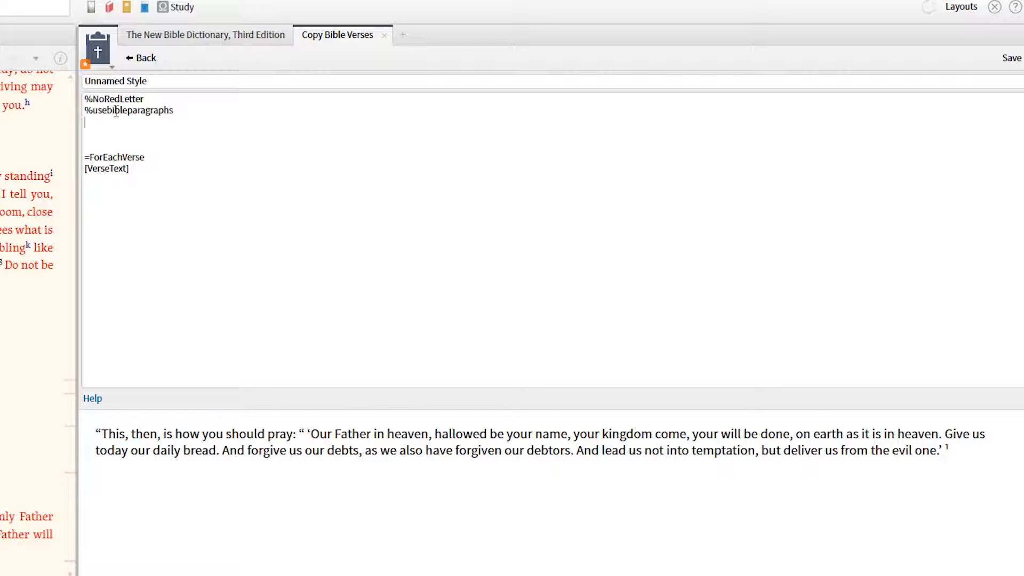
- Correct the capitalization of the Bible paragraphs option to %UseBibleParagraphs
key("BackSpace")
key("BackSpace")
key("BackSpace")
key("BackSpace")
key("BackSpace")
key("BackSpace")
key("BackSpace")
key("BackSpace")
key("BackSpace")
key("BackSpace")
key("BackSpace")
key("BackSpace")
key("BackSpace")
key("BackSpace")
key("BackSpace")
key("BackSpace")
key("BackSpace")
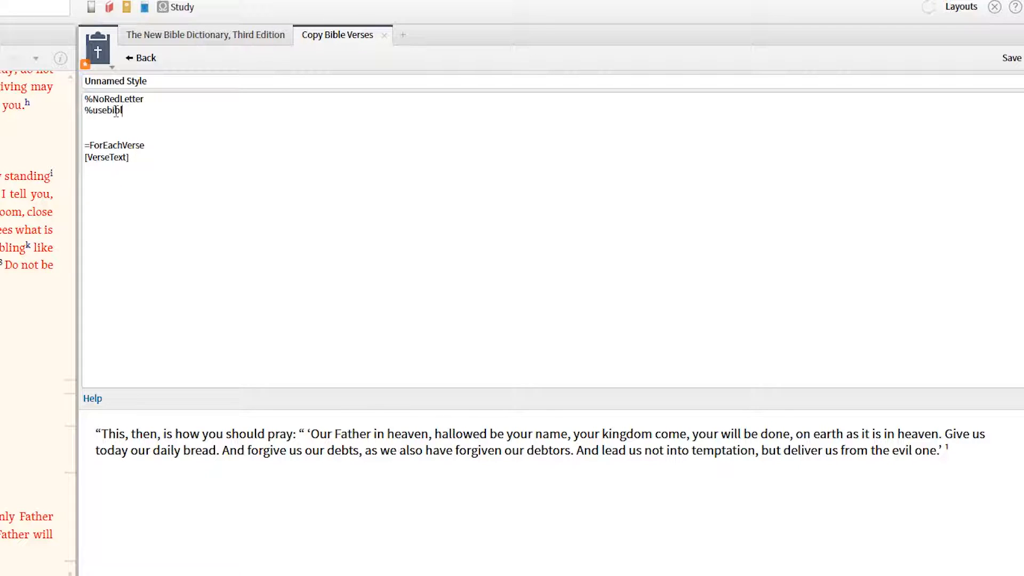
key("BackSpace")
key("BackSpace")
type("UseBibleb")
key("BackSpace")
key("BackSpace")
key("BackSpace")
key("BackSpace")
key("BackSpace")
type("iblePareagr")
key("BackSpace")
key("BackSpace")
key("BackSpace")
key("BackSpace")
type("agraphs")
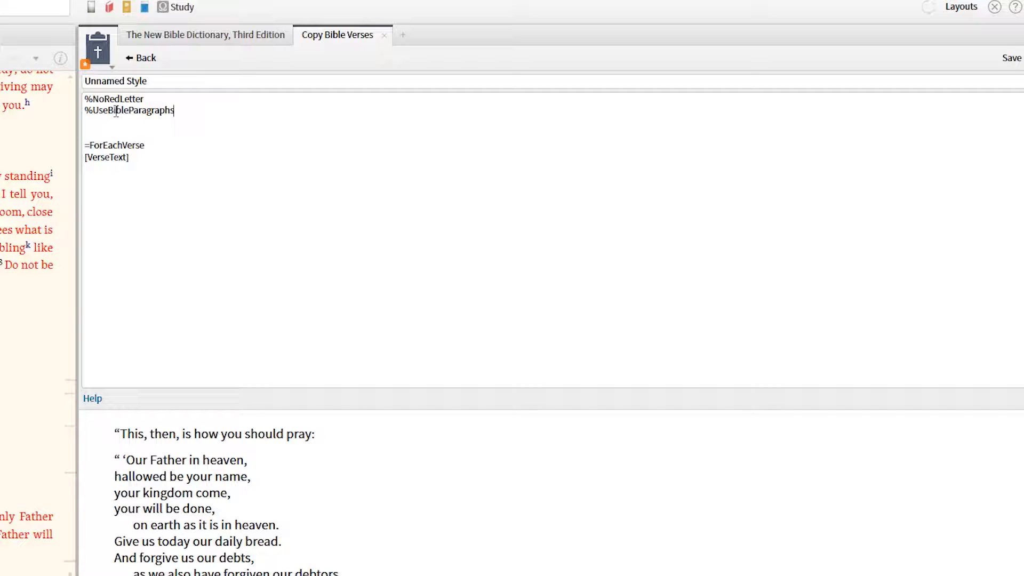
key("Return")
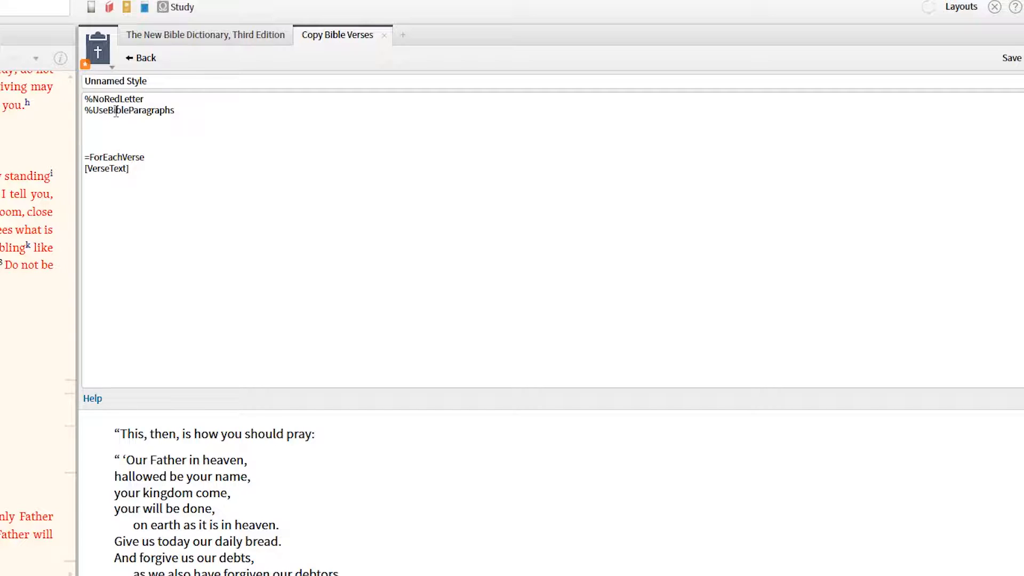
- Add the %CopyAllText option below %UseBibleParagraphs and leave a blank line after it
type("%CopyAllText")
key("Return")
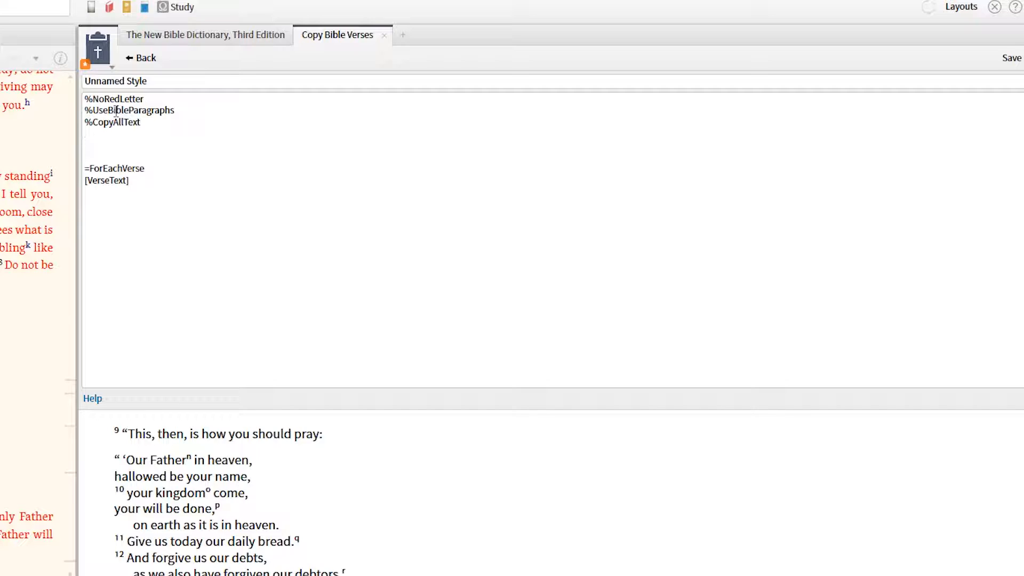
key("Return")
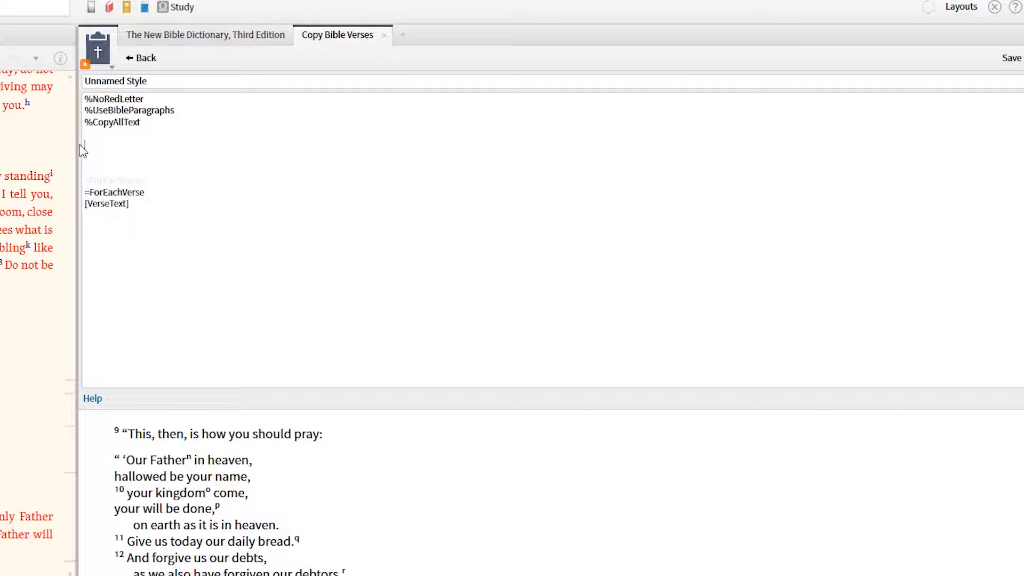
- Add an =Header section containing the [FullPassageRef] token below the global formatting options
type("=Header")
key("Return")
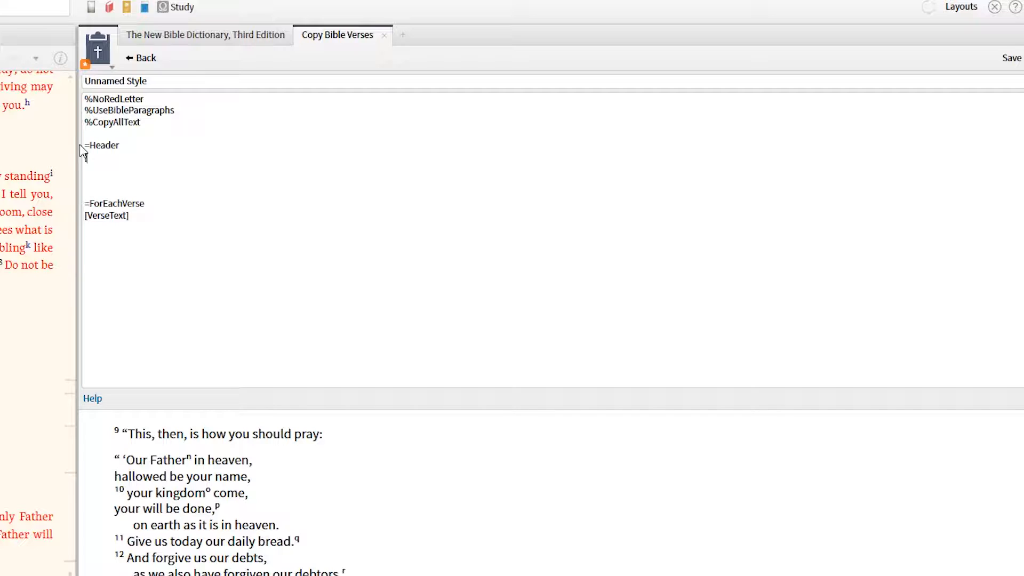
type("[")
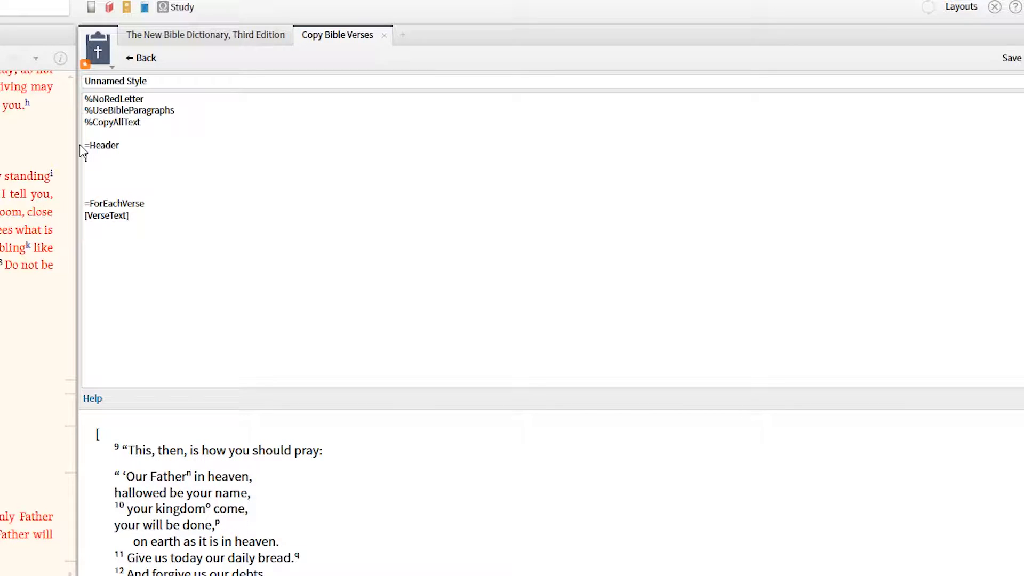
type("FullPassageRef]")
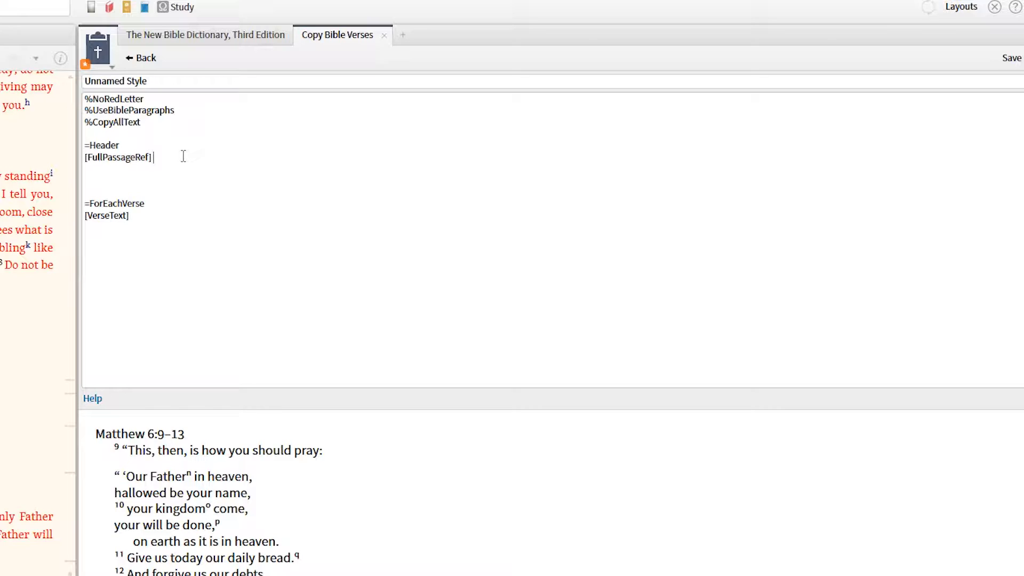
- Extend the header line with a spaced hyphen and the [Version] token after [FullPassageRef]
type("[")
key("Left")
key("Left")
type("-")
key("Delete")
left_click(169, 161)
type("Versdion")
key("BackSpace")
key("BackSpace")
key("BackSpace")
key("BackSpace")
type("ion]")
key("Left")
key("Left")
key("Left")
key("Left")
key("Left")
key("Left")
key("Left")
key("Left")
key("Left")
key("Right")
key("Right")
key("Right")
key("Right")
key("Right")
key("Right")
key("Right")
key("Right")
key("Right")
- Insert the [ChapterNum] token directly before [VerseText] in the =ForEachVerse section
left_click(131, 181)
key("Down")
key("Down")
key("Down")
type("[Chapter")
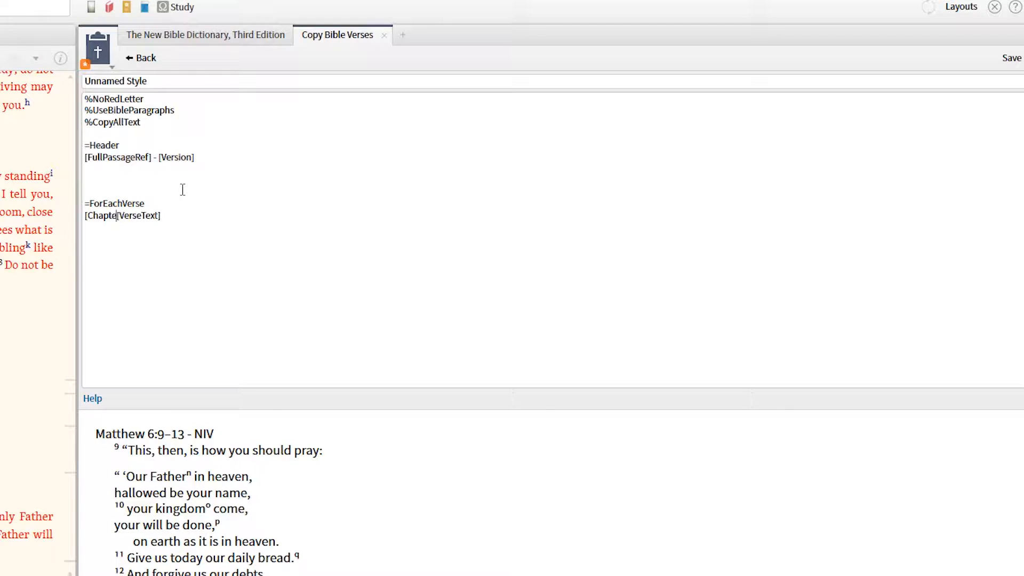
type("Num")
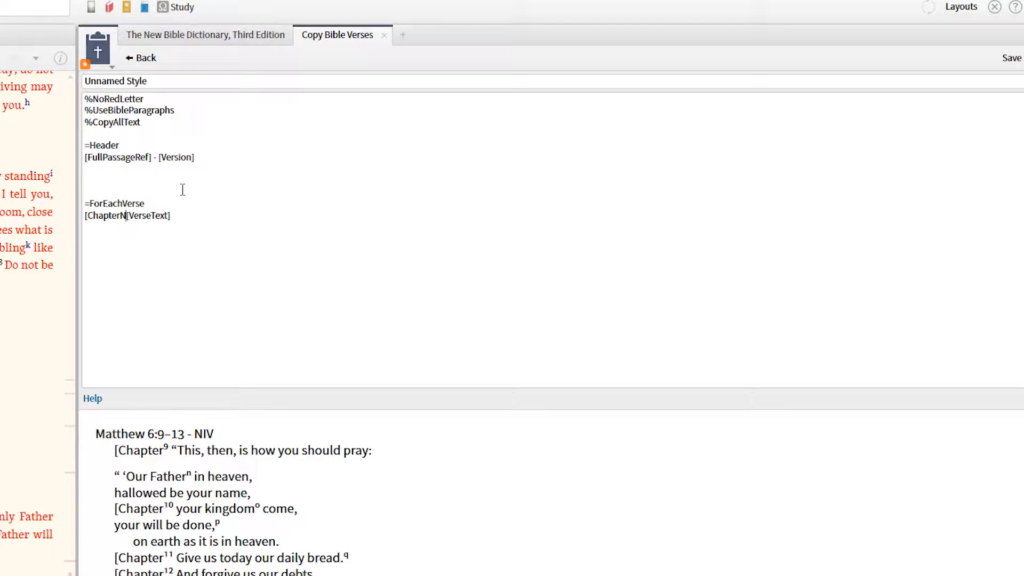
type("]")
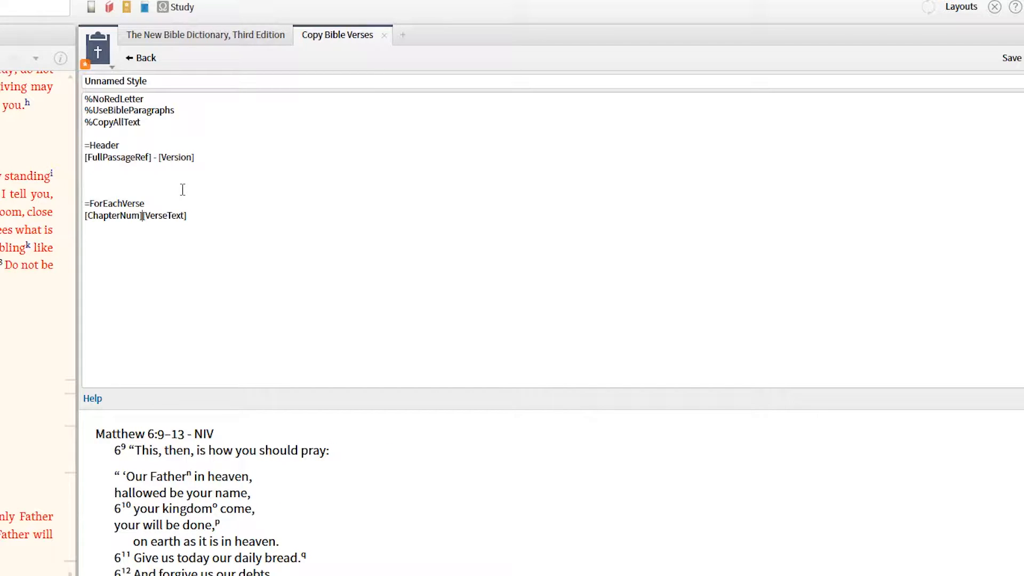
- Add a colon and the [VerseNum] token between [ChapterNum] and [VerseText], spacing it apart from the verse text
type(":")
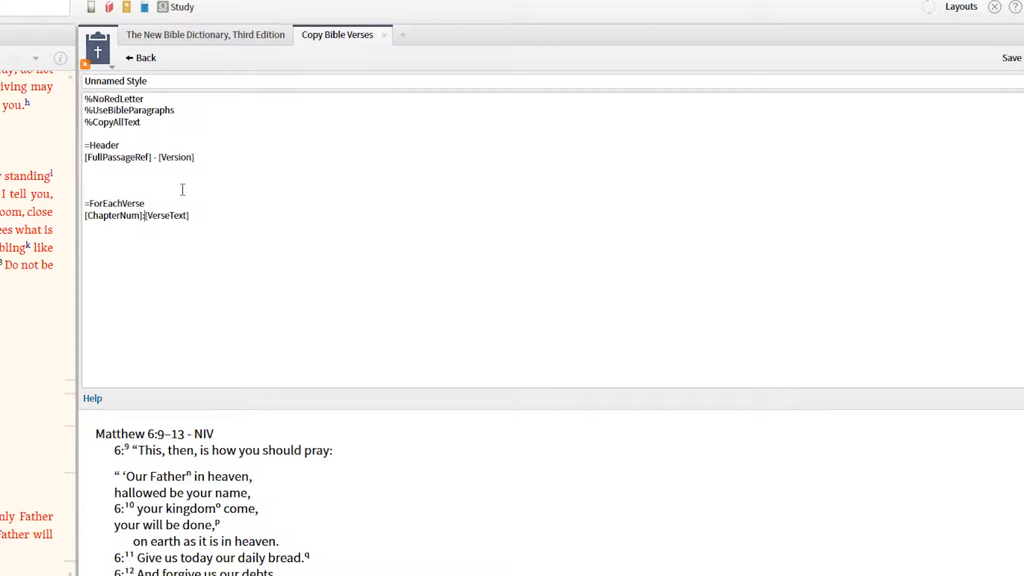
type("Ver")
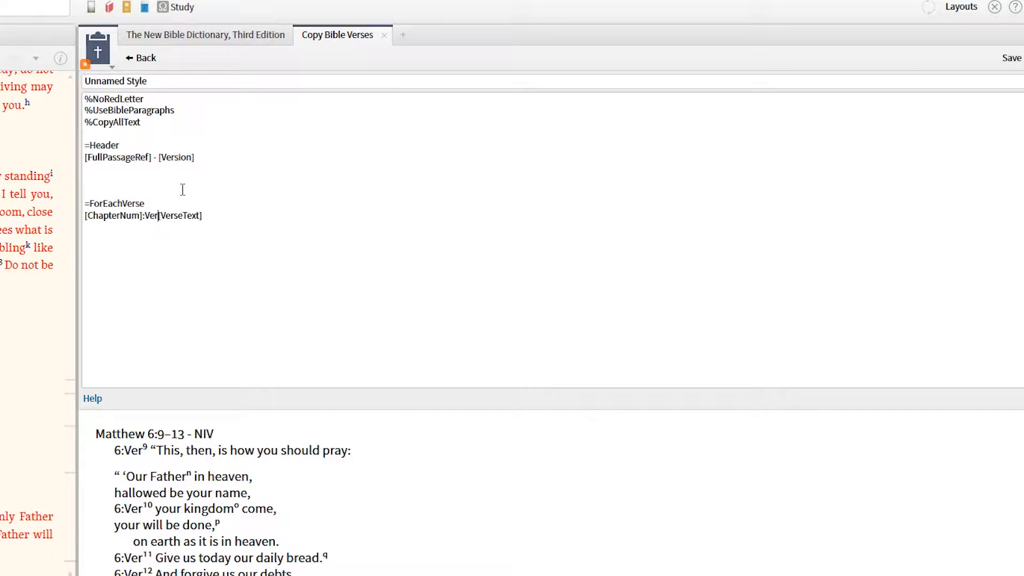
key("BackSpace")
key("BackSpace")
key("BackSpace")
type("[Verse")
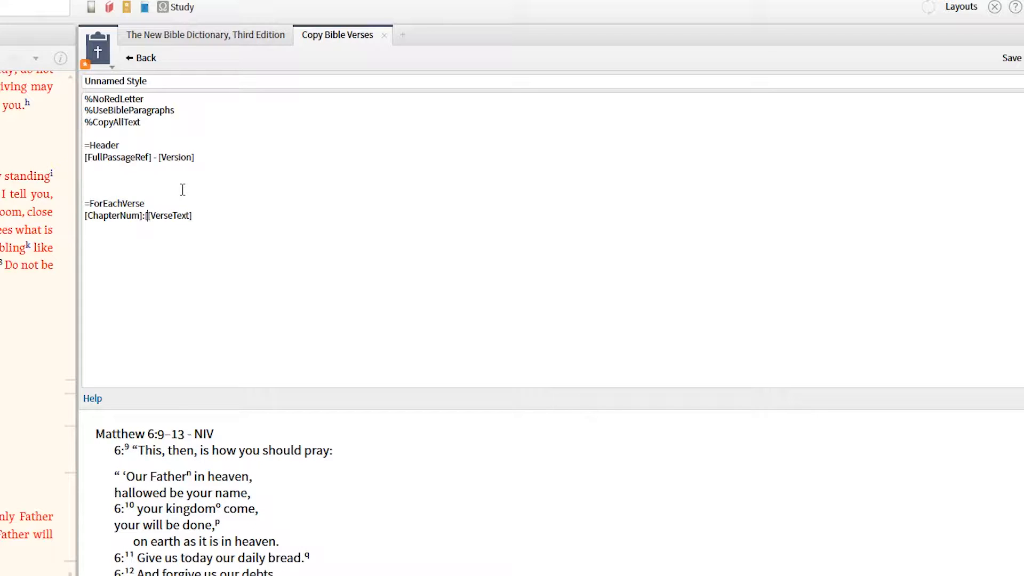
type("Num")
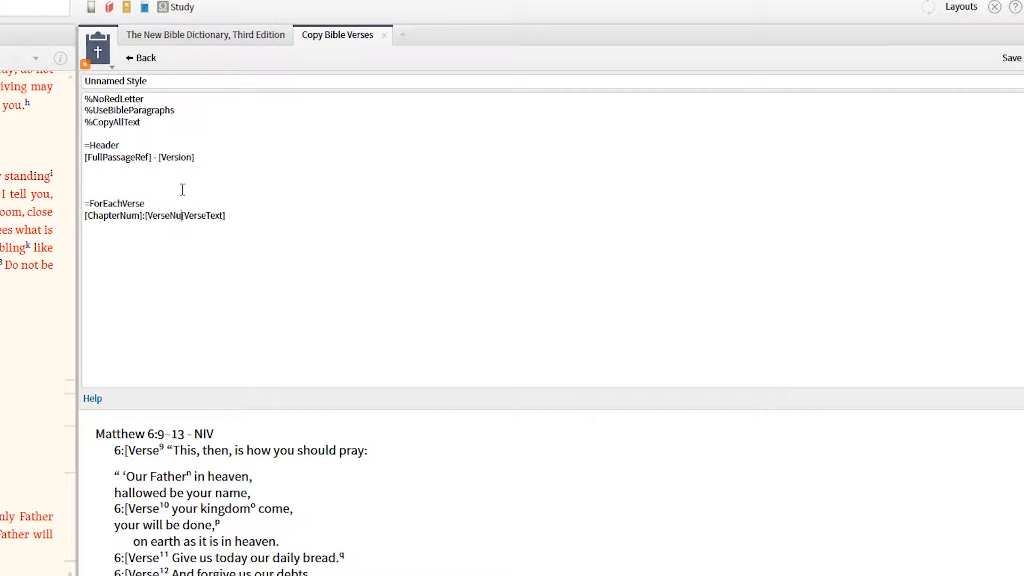
type("]")
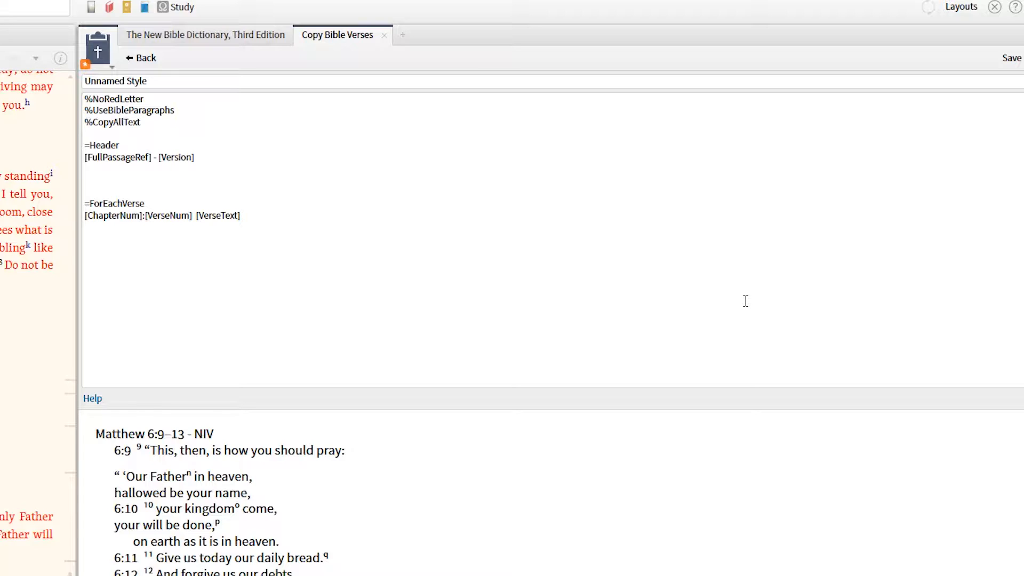
- Wrap [ChapterNum]:[VerseNum] in <b> and </b> tags so only the chapter and verse reference is bold
type(",b>")
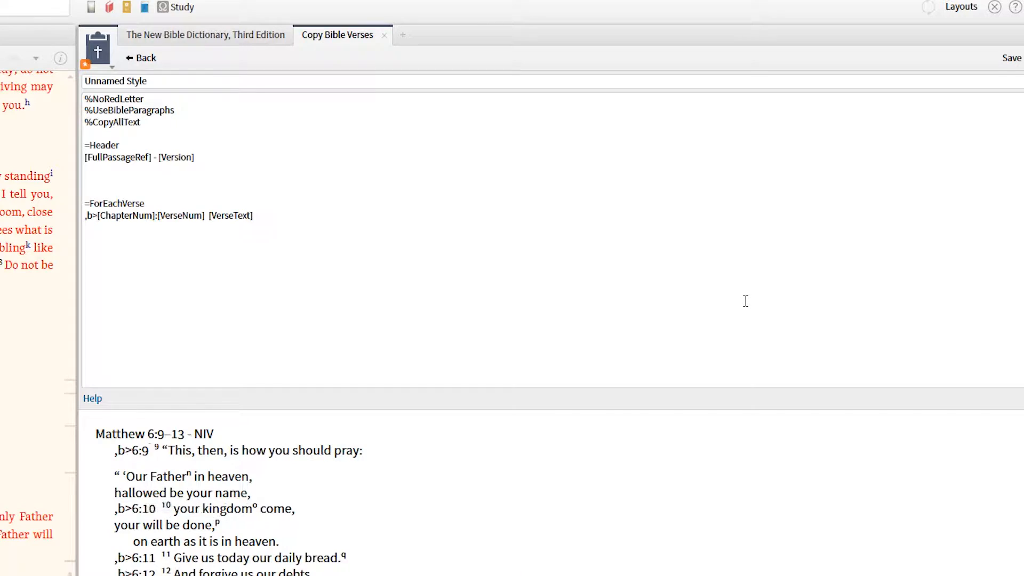
key("Home")
type("<")
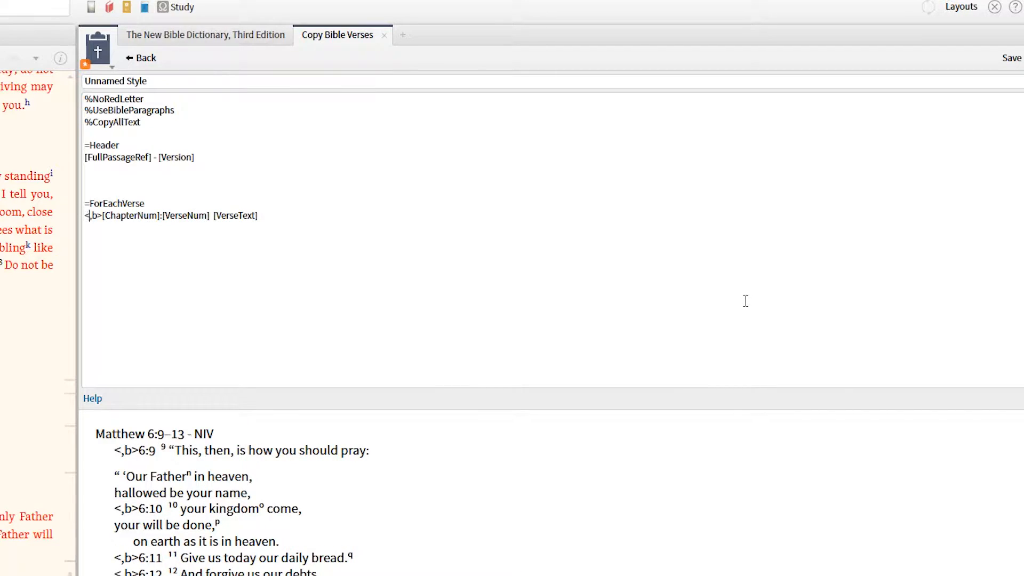
key("BackSpace")
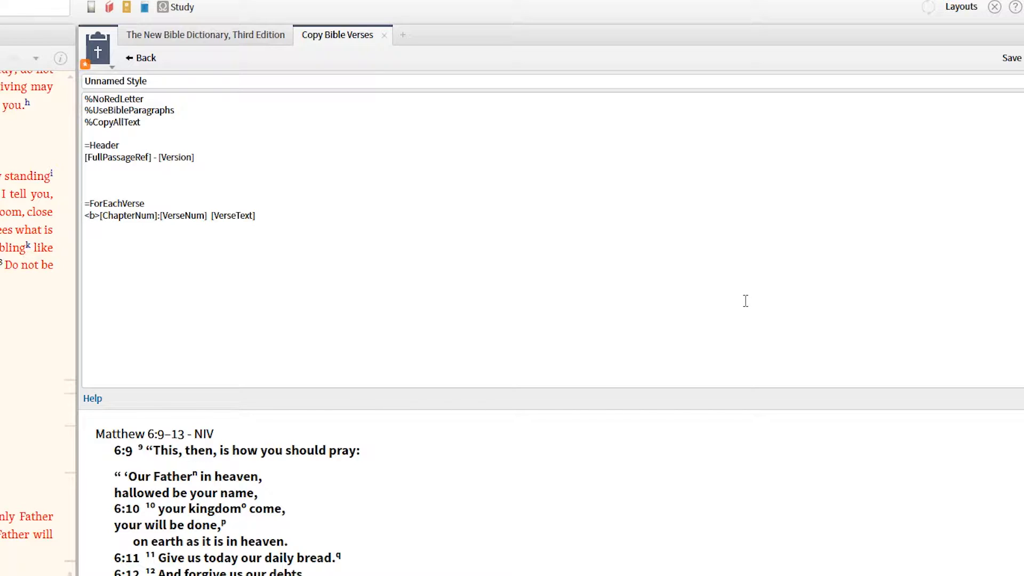
key("Right")
key("Right")
key("Right")
key("Right")
key("Right")
key("Right")
key("Right")
key("Right")
key("Right")
key("Right")
key("Right")
key("Right")
key("Right")
key("Right")
key("Right")
key("Right")
key("Right")
key("Right")
key("Right")
key("Right")
type("</b")
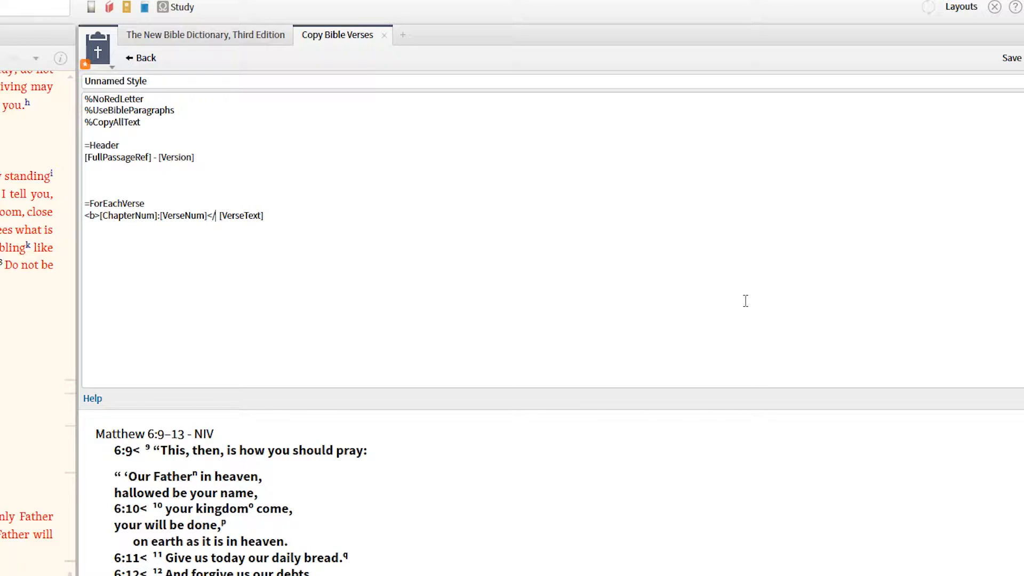
type(">")
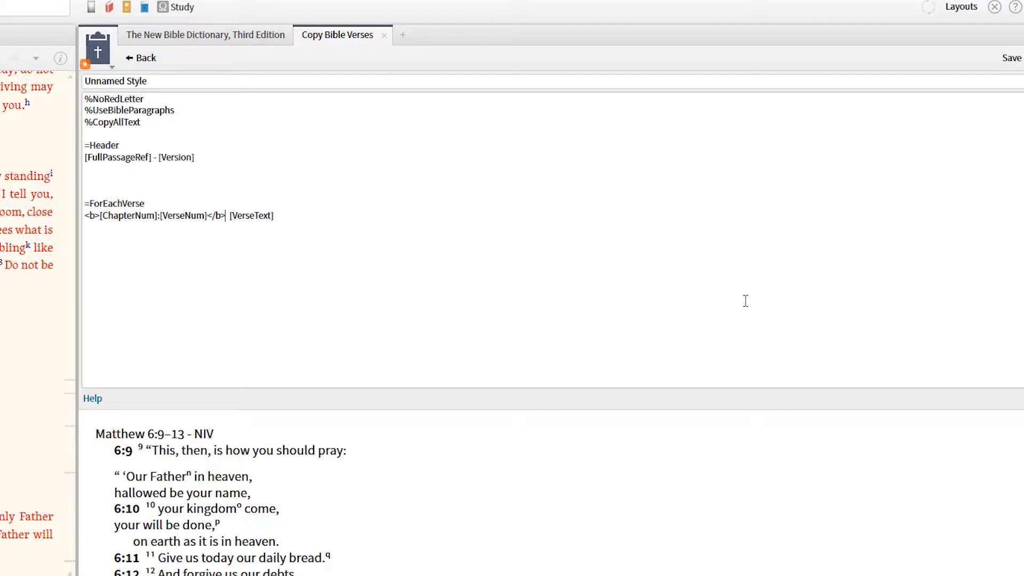
- Enclose the whole =ForEachVerse line in <p> and </p> tags and save the custom style
key("Left")
key("Left")
key("Left")
key("Left")
key("Left")
key("Left")
key("Left")
key("Left")
key("Left")
key("Left")
key("Left")
key("Left")
key("Left")
key("Left")
key("Left")
key("Left")
key("Left")
key("Left")
key("Left")
key("Left")
type("<p")
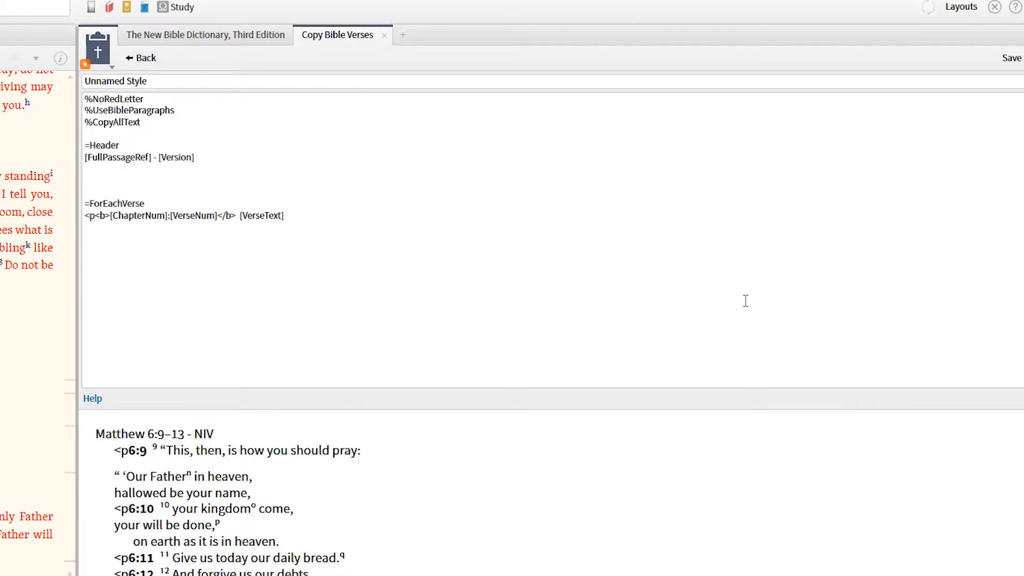
type(">")
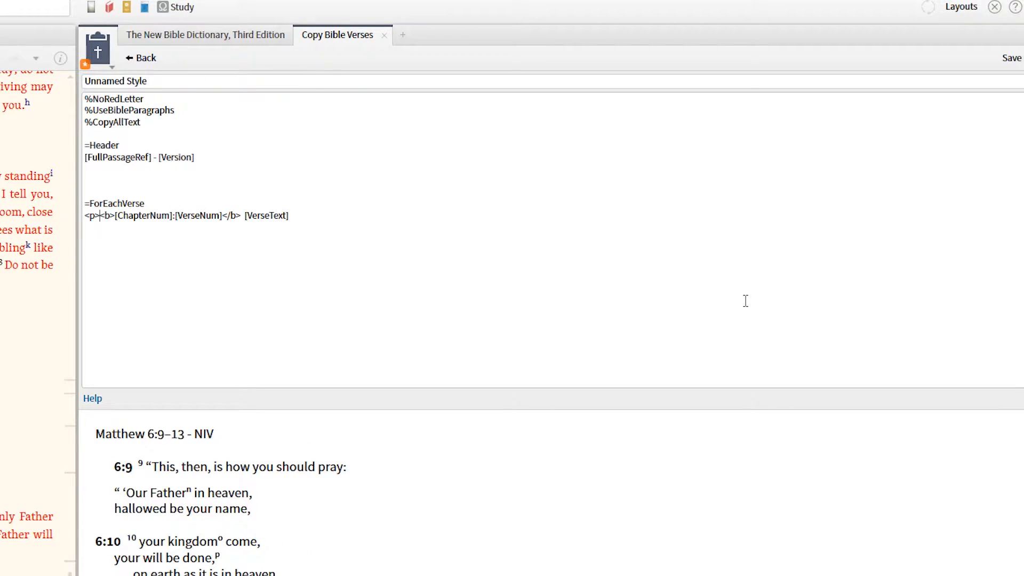
key("Right")
key("Right")
key("Right")
key("Right")
key("Right")
key("Right")
key("Right")
key("Right")
key("Right")
key("Right")
key("Right")
key("Right")
key("Right")
key("Right")
key("Right")
key("Right")
key("Right")
key("Right")
key("Right")
key("Right")
key("Right")
key("Right")
key("Right")
key("Right")
key("Right")
key("Right")
key("Right")
key("Right")
key("Right")
key("Right")
key("Right")
type("</p>")
left_click(1010, 67)
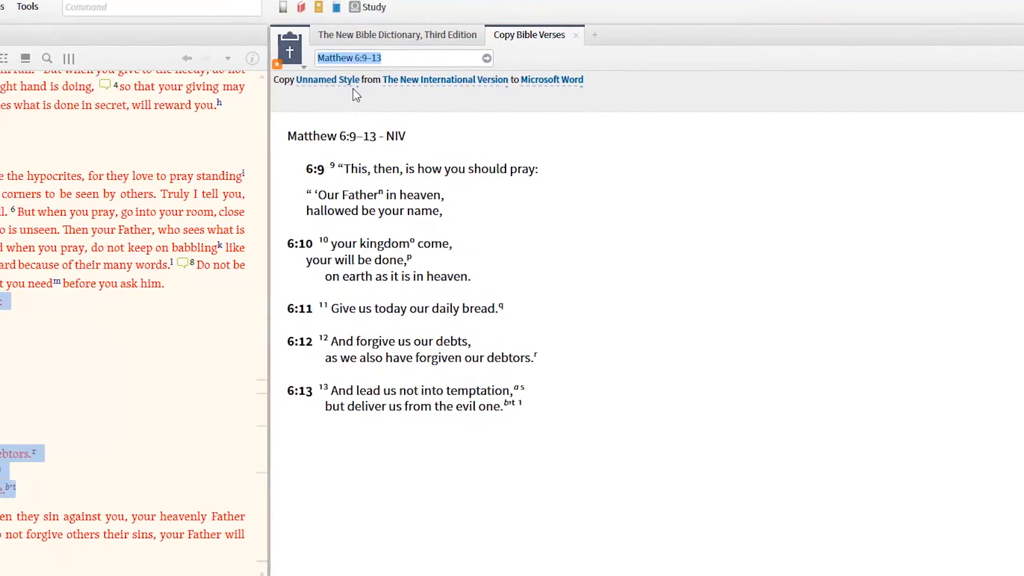
- Rename the unnamed custom style to MyStyle in the list of copy styles
left_click(314, 86)
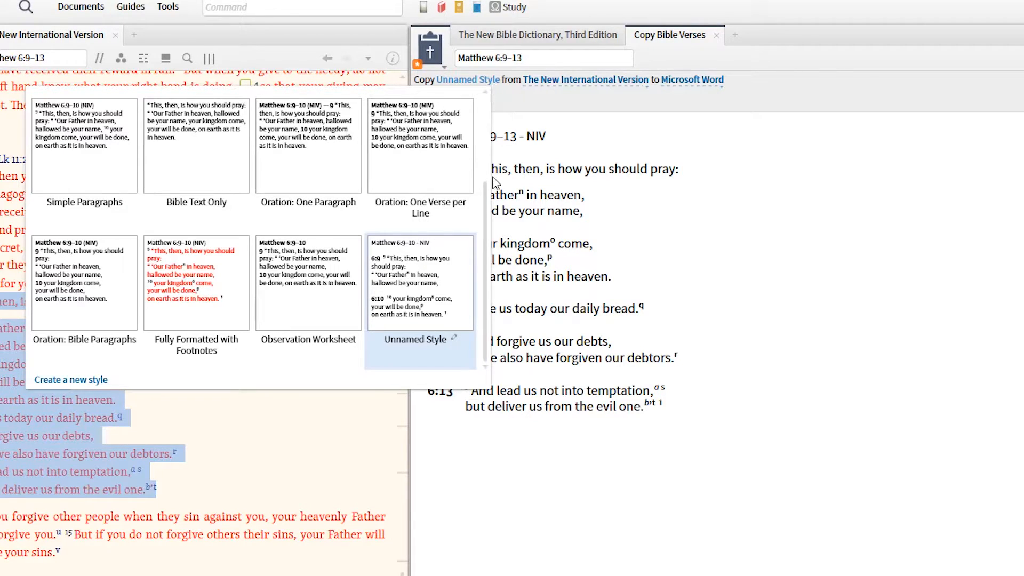
left_click(454, 339)
type("MyStyle")
key("Return")
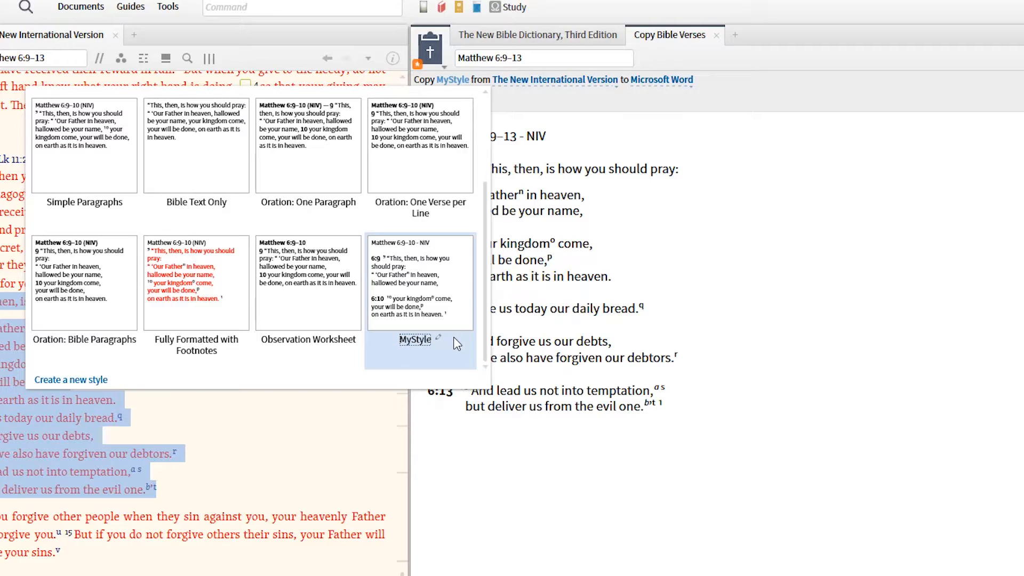